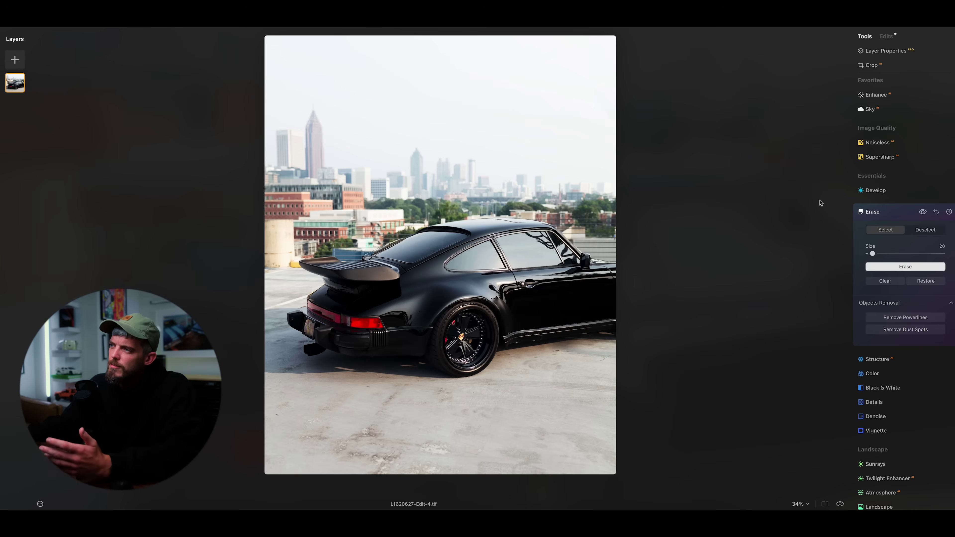
Step: Set Exposure to -0.27 and Highlights to 15, then lift the tone curve's black point
{"action": "left_click", "coordinate": [872, 191]}
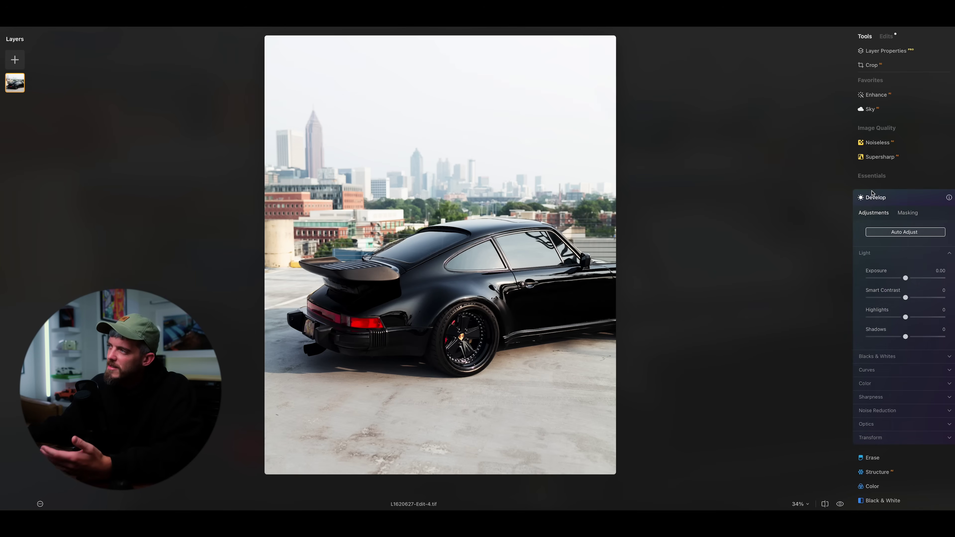
{"action": "mouse_move", "coordinate": [905, 278]}
{"action": "left_mouse_down"}
{"action": "mouse_move", "coordinate": [914, 279]}
{"action": "mouse_move", "coordinate": [904, 279]}
{"action": "left_mouse_up"}
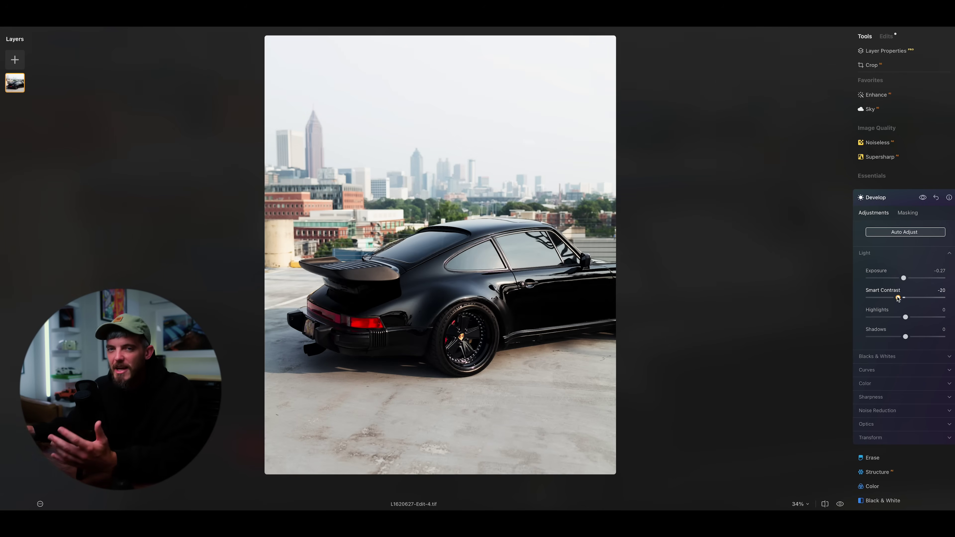
{"action": "left_click_drag", "start_coordinate": [897, 318], "coordinate": [913, 317]}
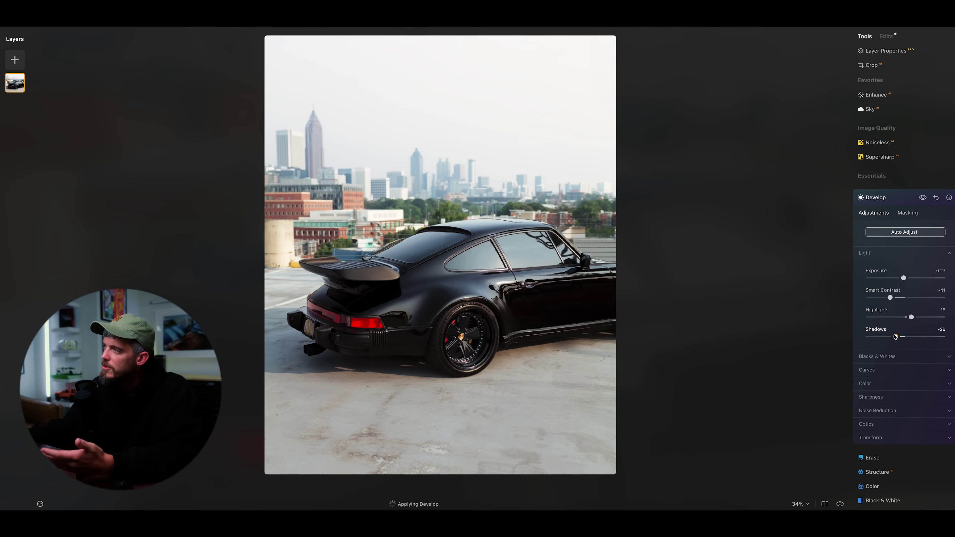
{"action": "left_click", "coordinate": [871, 370]}
{"action": "scroll", "coordinate": [882, 366], "scroll_direction": "down", "scroll_amount": 3}
{"action": "left_click_drag", "start_coordinate": [888, 359], "coordinate": [861, 383]}
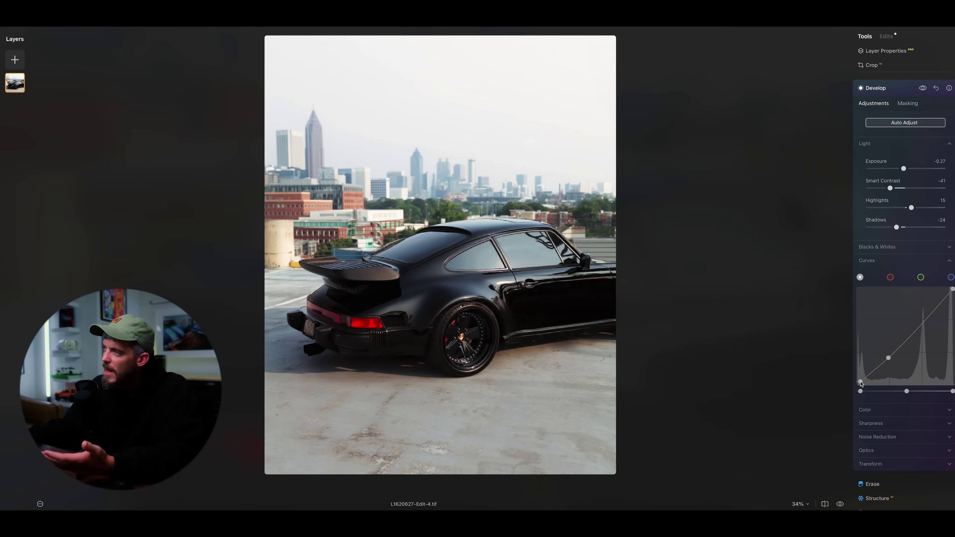
Step: Cool the colour with Temperature -5 and Vibrance -6
{"action": "left_click", "coordinate": [903, 410]}
{"action": "scroll", "coordinate": [902, 376], "scroll_direction": "down", "scroll_amount": 3}
{"action": "left_click_drag", "start_coordinate": [905, 352], "coordinate": [908, 360]}
Step: Add Sharpen 12 and Luminosity noise reduction 10
{"action": "scroll", "coordinate": [903, 356], "scroll_direction": "down", "scroll_amount": 1}
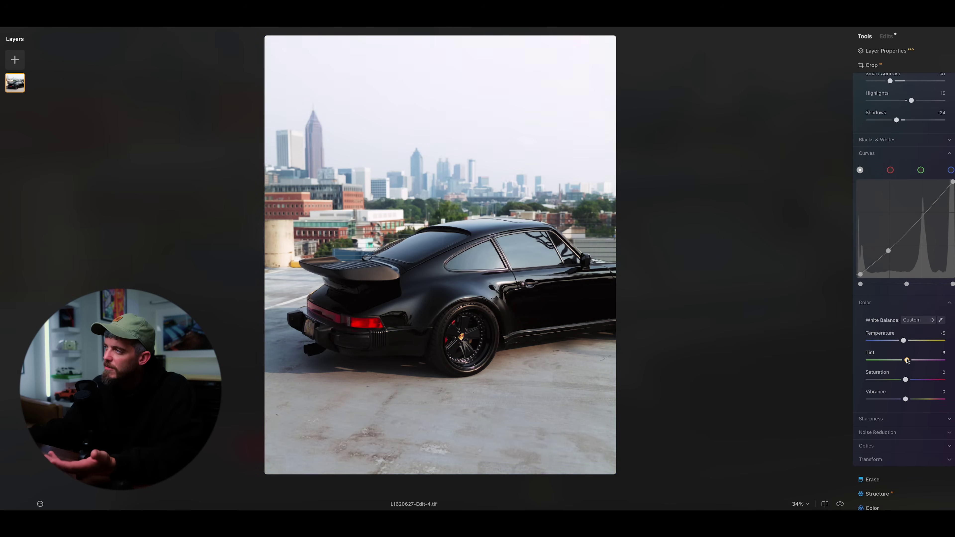
{"action": "scroll", "coordinate": [898, 406], "scroll_direction": "down", "scroll_amount": 2}
{"action": "left_click", "coordinate": [891, 420]}
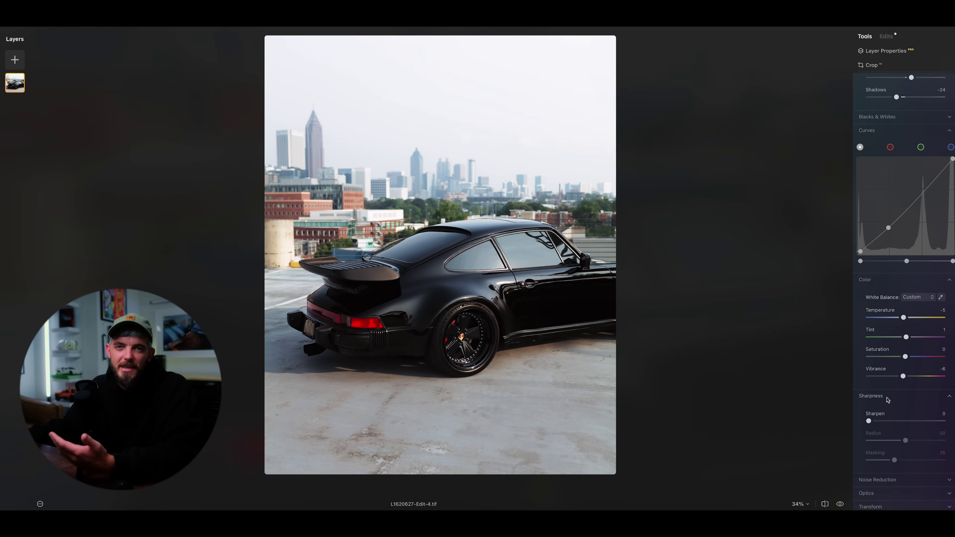
{"action": "scroll", "coordinate": [888, 418], "scroll_direction": "down", "scroll_amount": 2}
{"action": "left_click", "coordinate": [880, 432]}
{"action": "scroll", "coordinate": [881, 429], "scroll_direction": "down", "scroll_amount": 1}
{"action": "left_click_drag", "start_coordinate": [871, 417], "coordinate": [878, 418]}
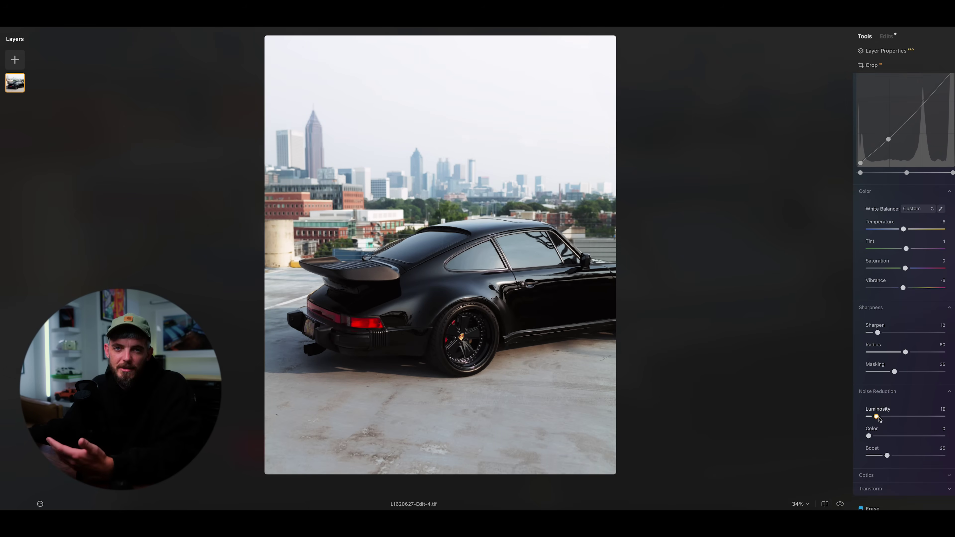
{"action": "scroll", "coordinate": [876, 440], "scroll_direction": "down", "scroll_amount": 1}
Step: Apply automatic perspective correction from the Optics transform controls
{"action": "left_click", "coordinate": [868, 465]}
{"action": "scroll", "coordinate": [880, 451], "scroll_direction": "down", "scroll_amount": 3}
{"action": "left_click", "coordinate": [896, 416]}
{"action": "scroll", "coordinate": [898, 416], "scroll_direction": "down", "scroll_amount": 1}
{"action": "left_click", "coordinate": [897, 414]}
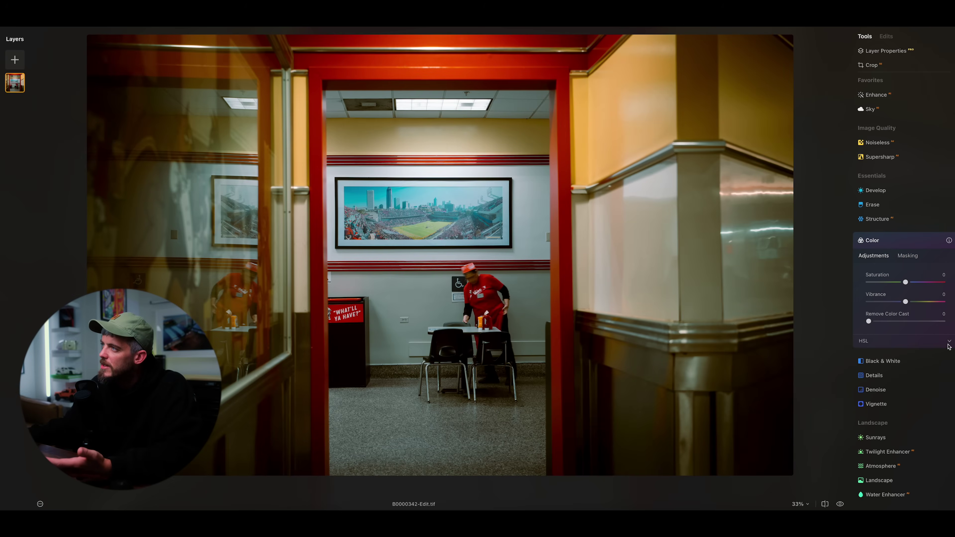
Step: Keep global saturation at 0, then set HSL Red hue to -24 and Red saturation to -51
{"action": "left_click_drag", "start_coordinate": [906, 282], "coordinate": [901, 283]}
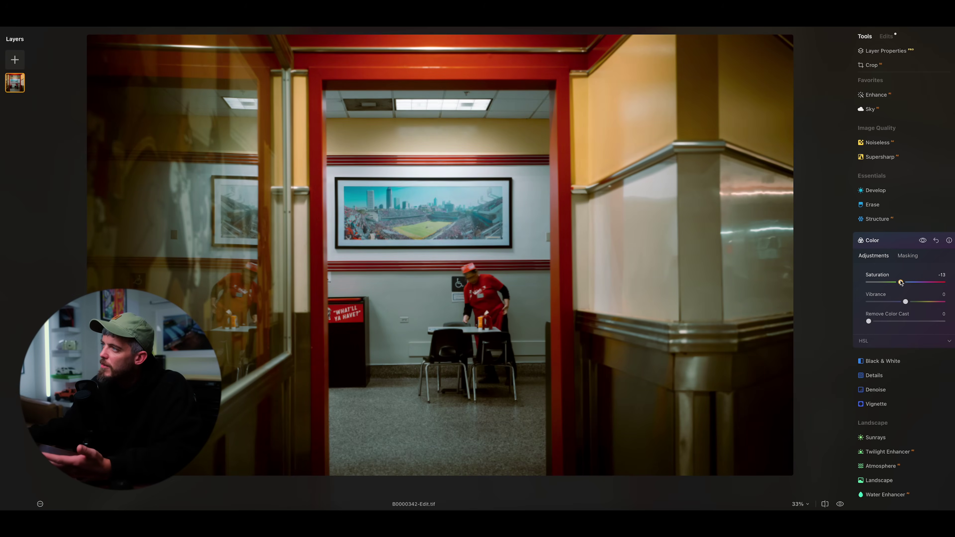
{"action": "double_click", "coordinate": [901, 282]}
{"action": "left_click", "coordinate": [949, 341]}
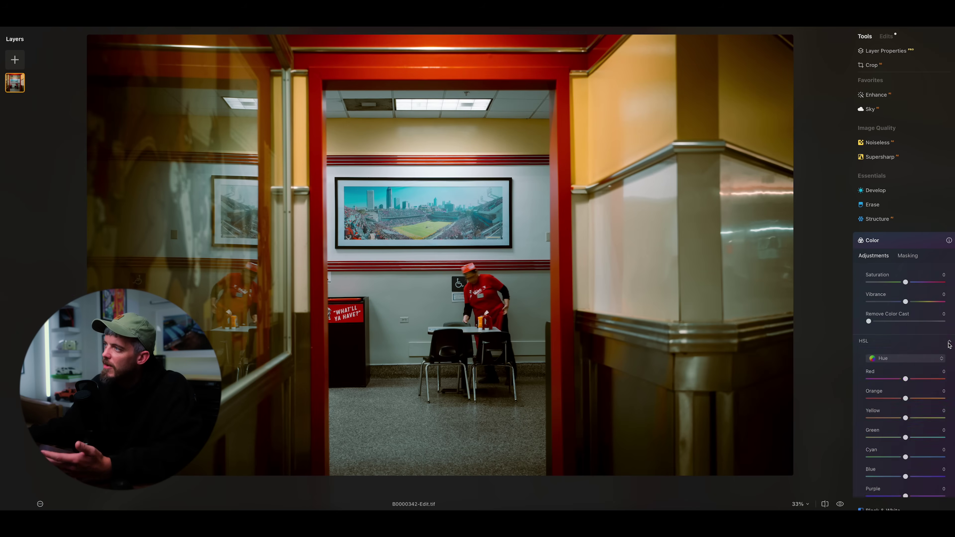
{"action": "scroll", "coordinate": [924, 301], "scroll_direction": "down", "scroll_amount": 5}
{"action": "mouse_move", "coordinate": [906, 279]}
{"action": "left_mouse_down"}
{"action": "mouse_move", "coordinate": [927, 279]}
{"action": "mouse_move", "coordinate": [914, 279]}
{"action": "left_mouse_up"}
{"action": "left_click", "coordinate": [898, 258]}
{"action": "left_click", "coordinate": [895, 277]}
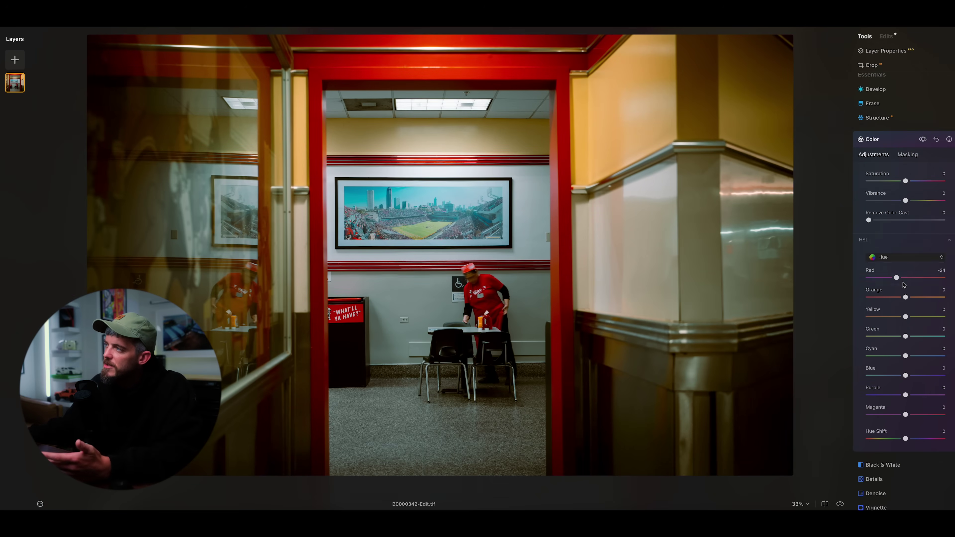
{"action": "mouse_move", "coordinate": [906, 277]}
{"action": "left_mouse_down"}
{"action": "mouse_move", "coordinate": [930, 279]}
{"action": "mouse_move", "coordinate": [905, 278]}
{"action": "left_mouse_up"}
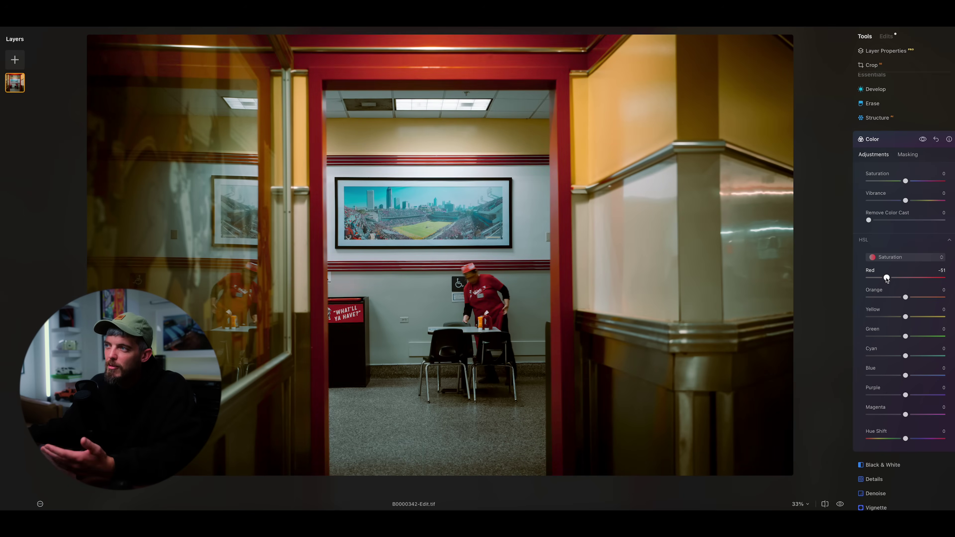
{"action": "left_click", "coordinate": [876, 89]}
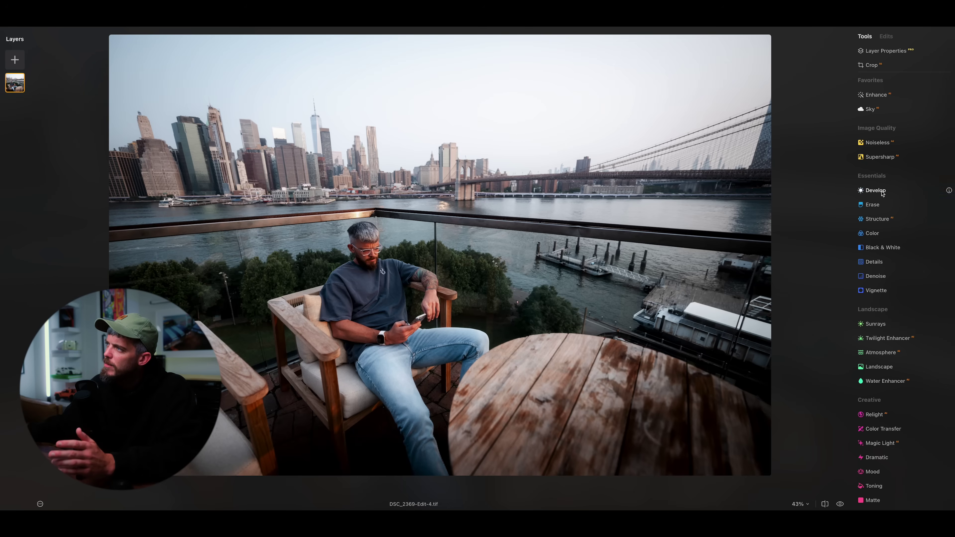
Step: Mask the trees and bushes with Mask AI Flora and drop their Exposure to -1.78
{"action": "left_click", "coordinate": [876, 191]}
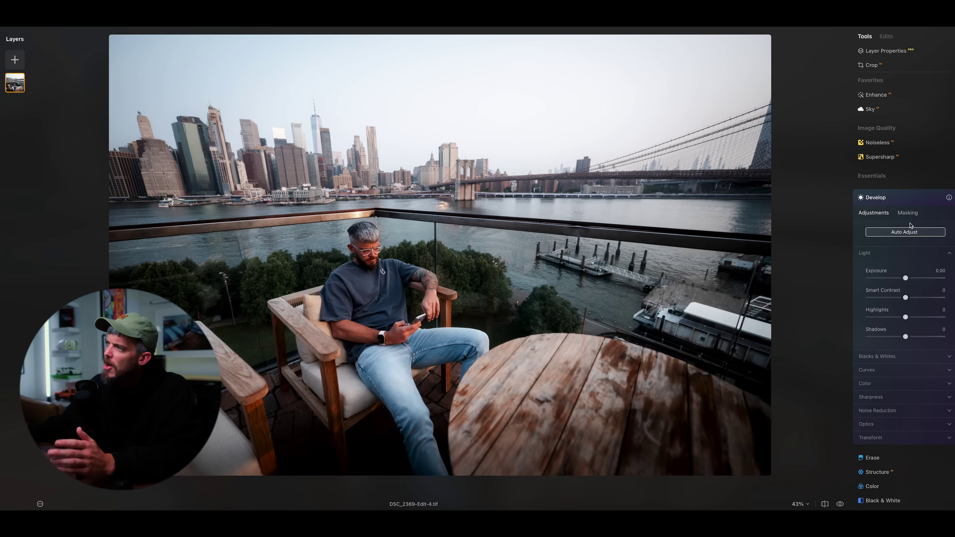
{"action": "left_click", "coordinate": [908, 213]}
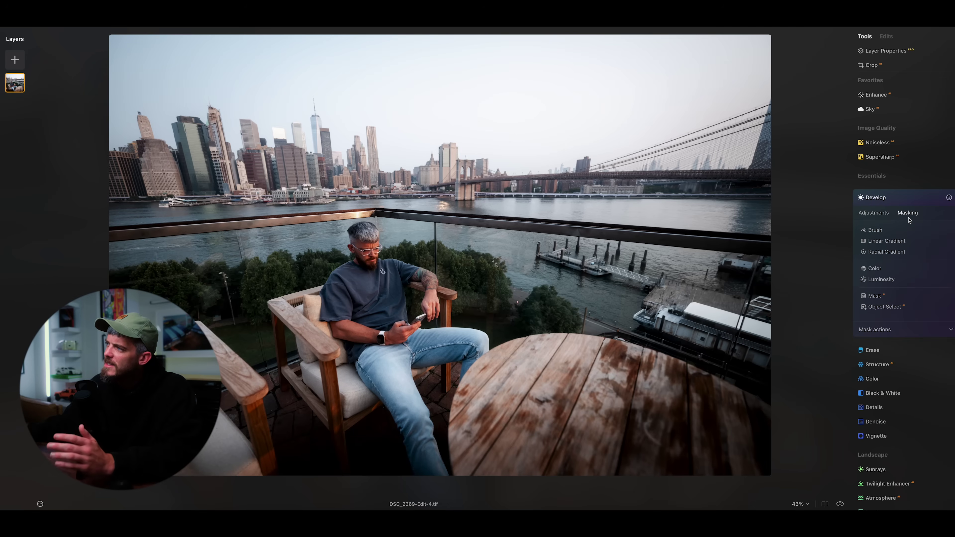
{"action": "left_click", "coordinate": [874, 296]}
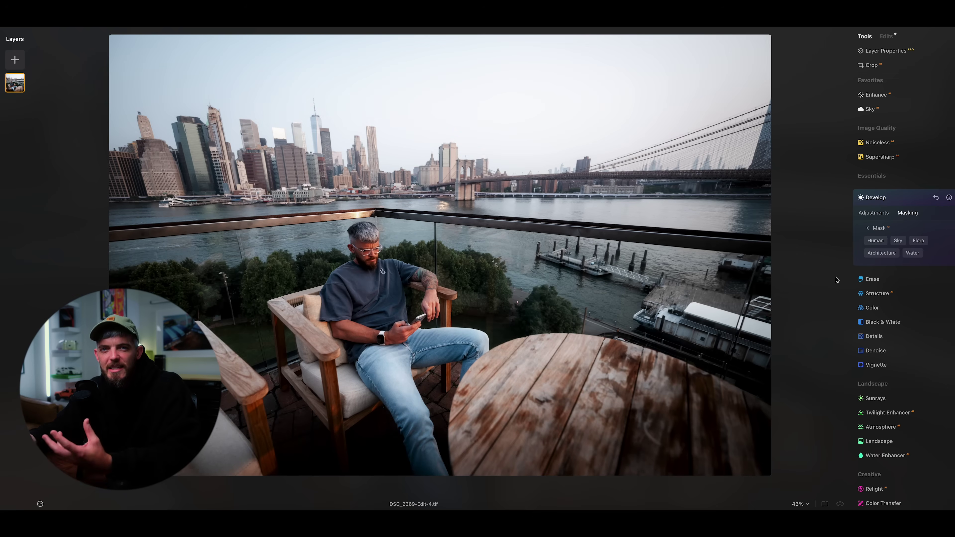
{"action": "left_click", "coordinate": [876, 241]}
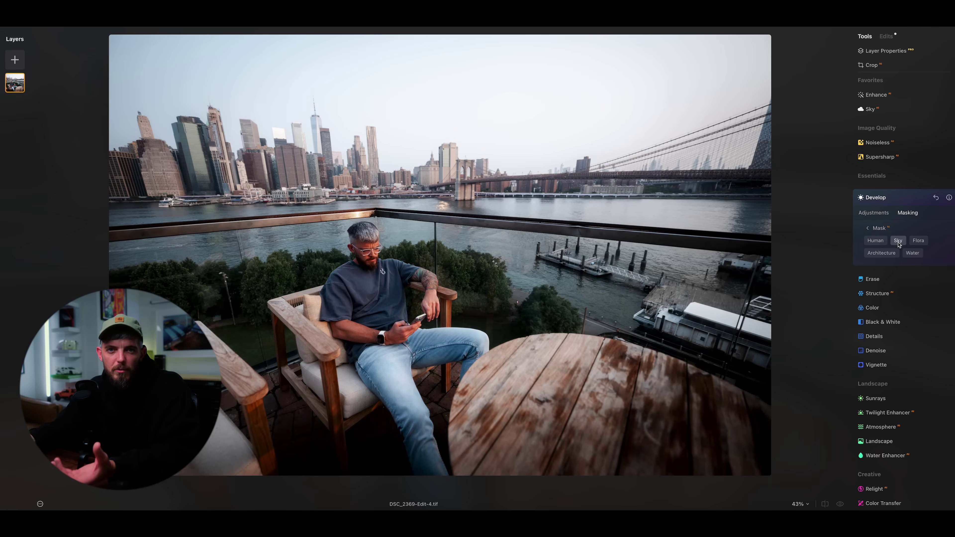
{"action": "left_click", "coordinate": [916, 243]}
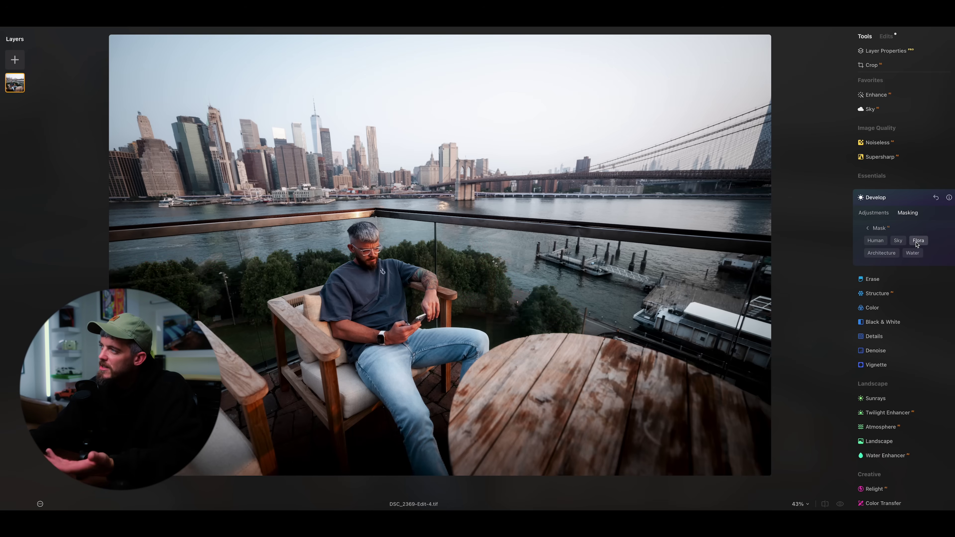
{"action": "left_click_drag", "start_coordinate": [928, 278], "coordinate": [900, 278]}
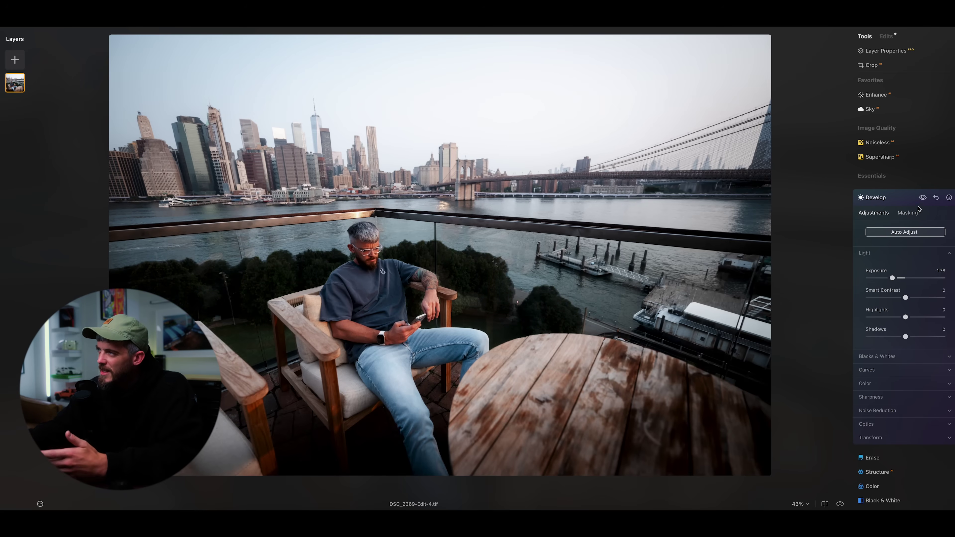
Step: Darken the photo's bottom edge with a linear gradient mask rising from below
{"action": "left_click", "coordinate": [893, 203]}
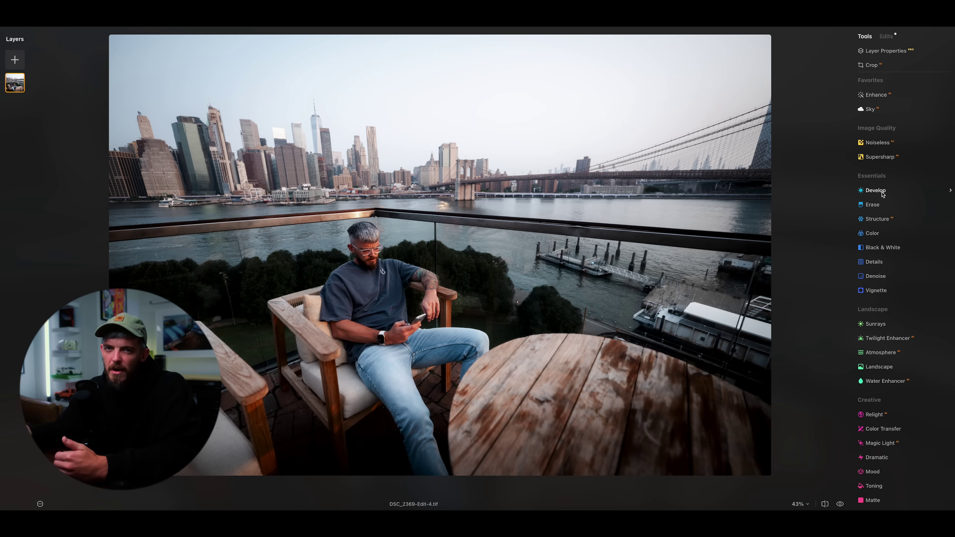
{"action": "left_click", "coordinate": [882, 193]}
{"action": "left_click", "coordinate": [908, 213]}
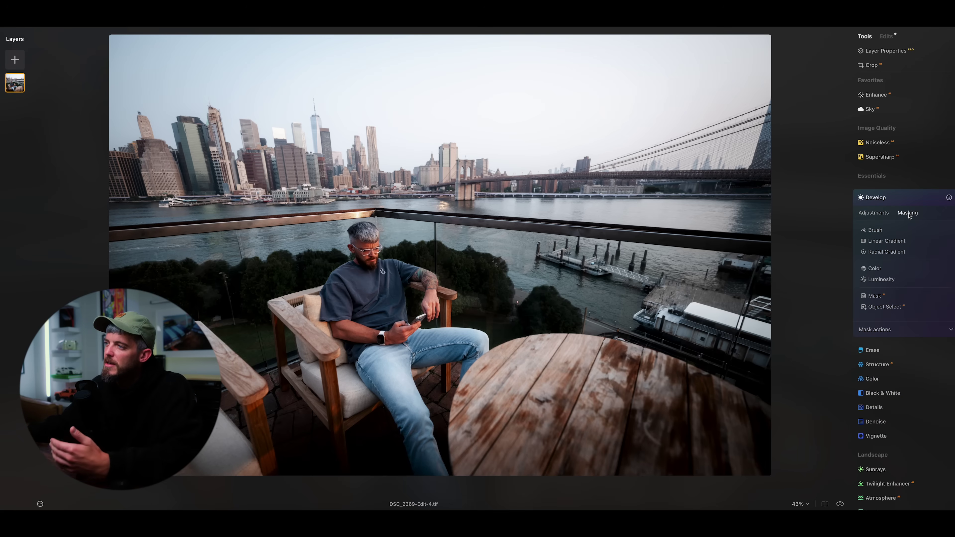
{"action": "left_click", "coordinate": [887, 242]}
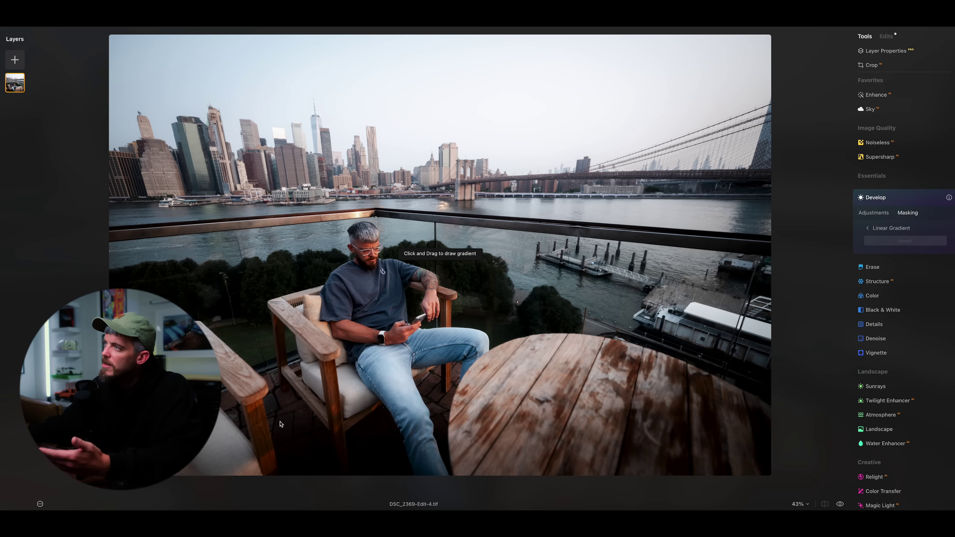
{"action": "left_click_drag", "start_coordinate": [258, 474], "coordinate": [277, 391]}
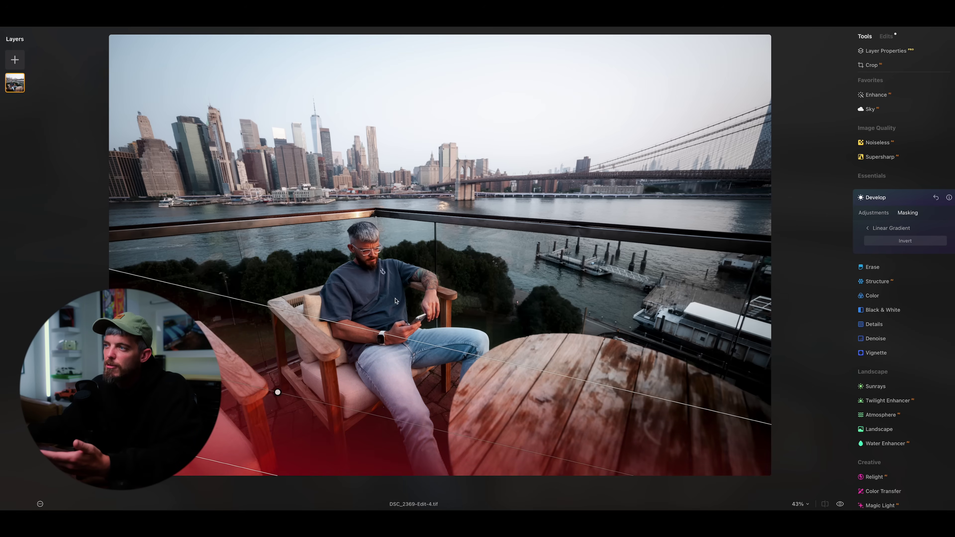
{"action": "left_click", "coordinate": [874, 213]}
{"action": "left_click_drag", "start_coordinate": [906, 278], "coordinate": [893, 277]}
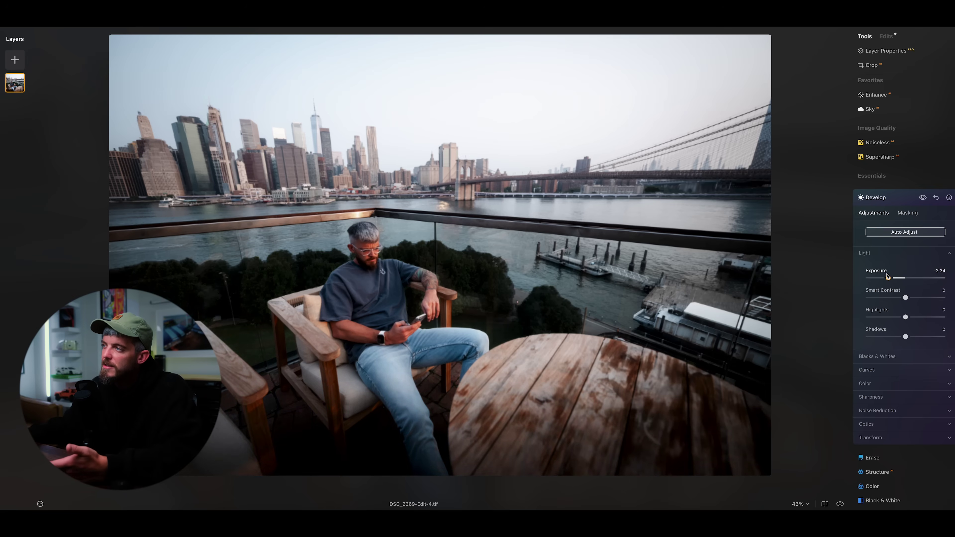
Step: Brighten the AI-selected table and chair to Exposure 0.47 and compare against the original
{"action": "left_click", "coordinate": [891, 199]}
{"action": "left_click", "coordinate": [886, 194]}
{"action": "left_click", "coordinate": [907, 213]}
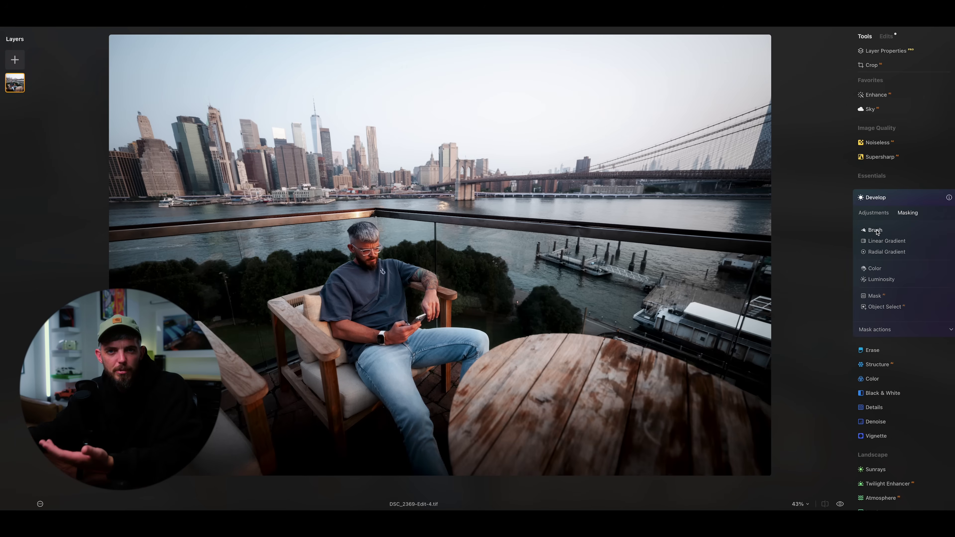
{"action": "left_click", "coordinate": [877, 307]}
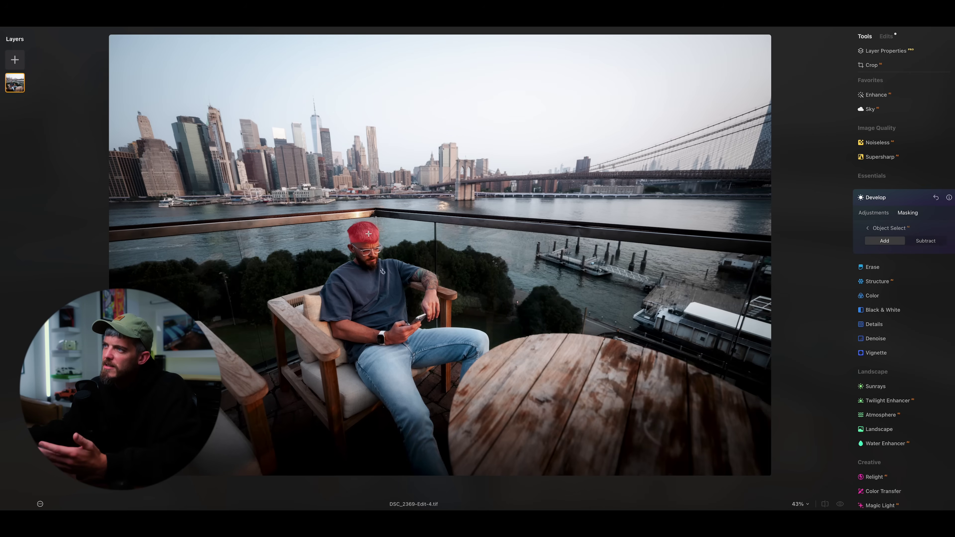
{"action": "left_click", "coordinate": [877, 213]}
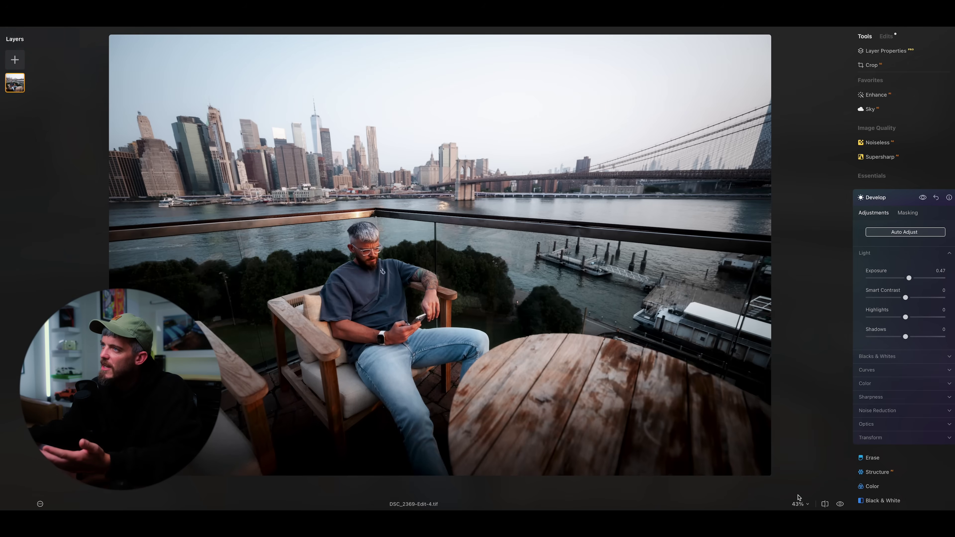
{"action": "left_click", "coordinate": [840, 504]}
{"action": "left_click", "coordinate": [839, 504]}
{"action": "left_click", "coordinate": [840, 504]}
{"action": "left_click", "coordinate": [840, 505]}
{"action": "left_click", "coordinate": [839, 504]}
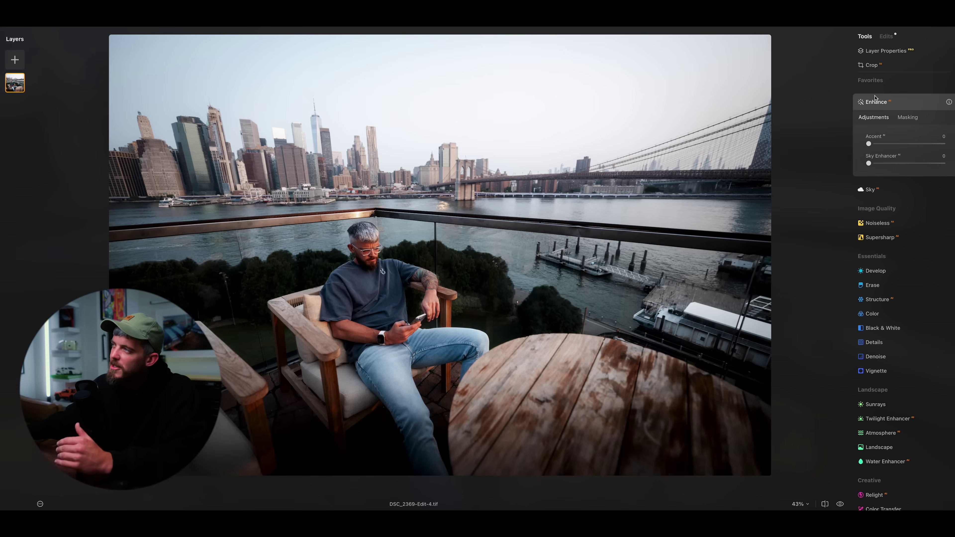
Step: Push Sky Enhancer to 100 and toggle Enhance off and on to compare the deeper blue
{"action": "left_click", "coordinate": [876, 100]}
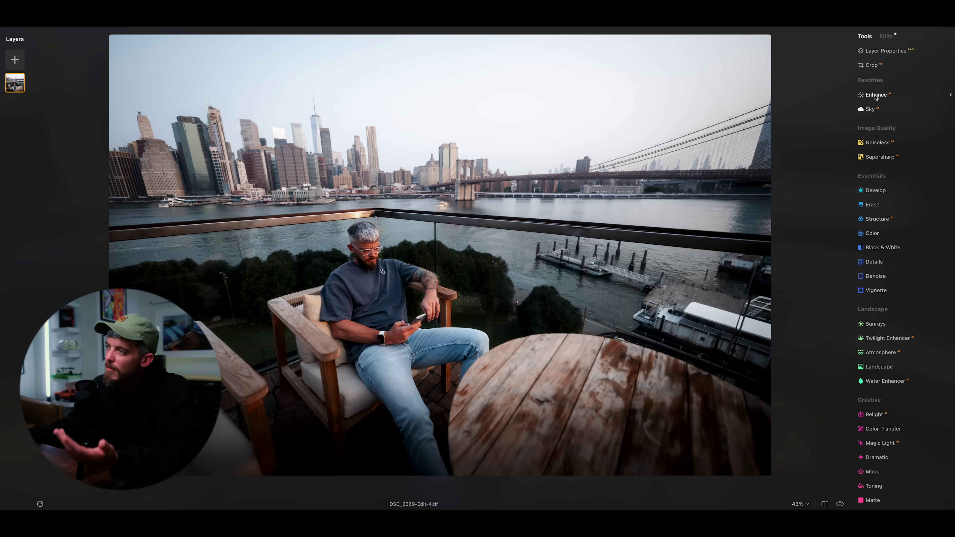
{"action": "left_click", "coordinate": [876, 97]}
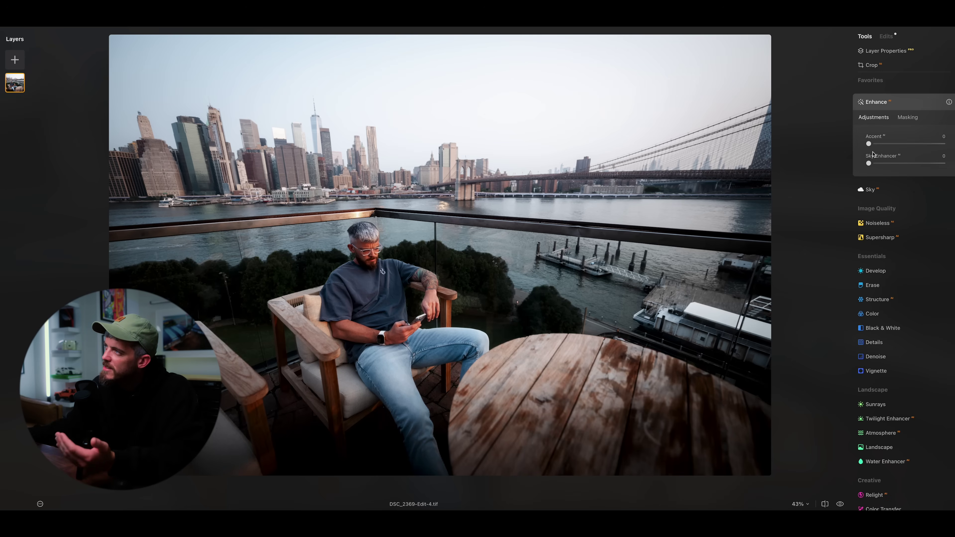
{"action": "left_click_drag", "start_coordinate": [870, 163], "coordinate": [952, 161]}
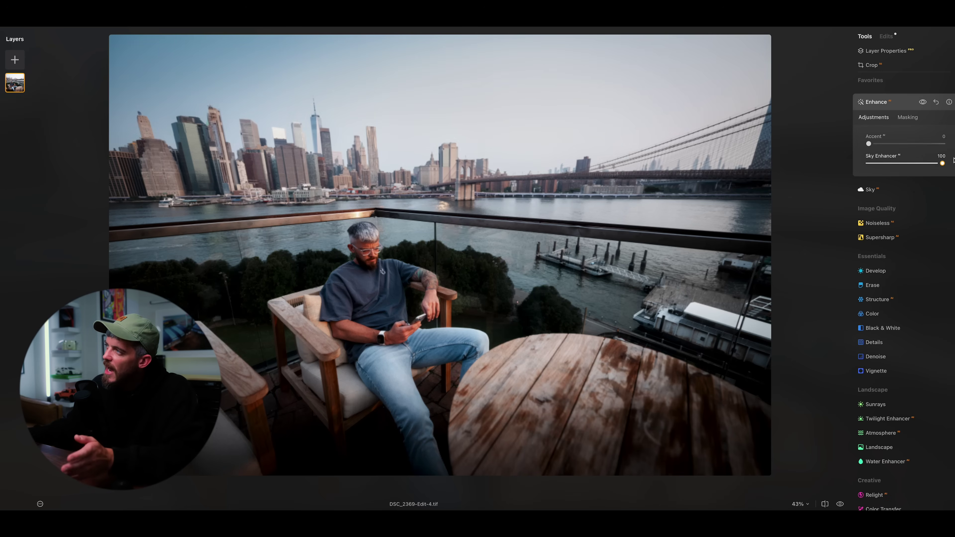
{"action": "left_click", "coordinate": [924, 102]}
{"action": "left_click", "coordinate": [924, 102]}
{"action": "left_click", "coordinate": [923, 102]}
{"action": "left_click", "coordinate": [923, 102]}
{"action": "left_click", "coordinate": [923, 102]}
{"action": "left_click", "coordinate": [923, 103]}
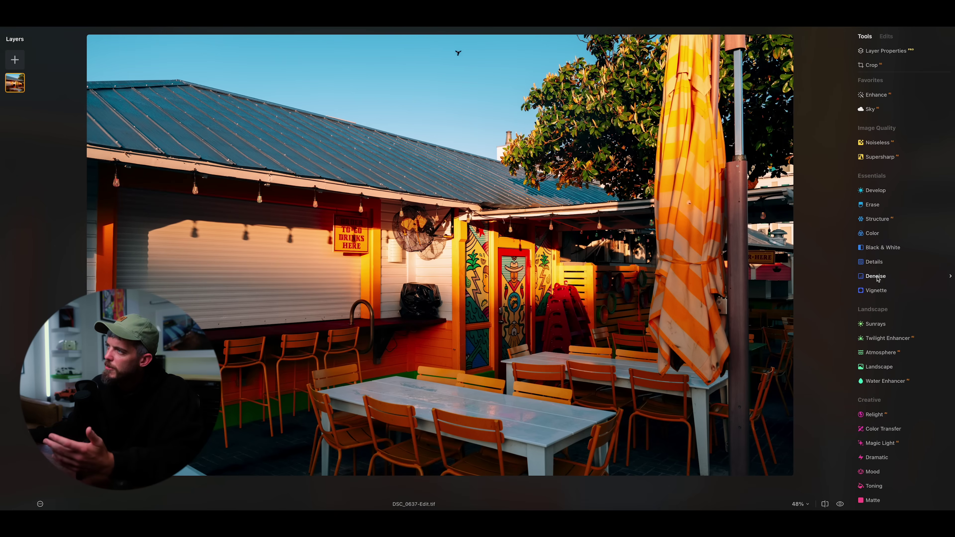
Step: Expand the Erase object-removal tools for the patio photo
{"action": "left_click", "coordinate": [872, 205]}
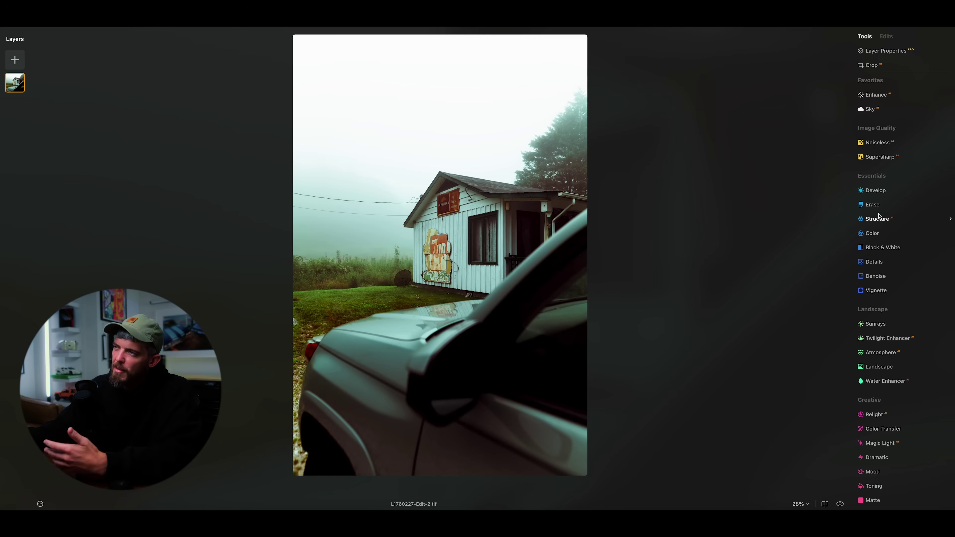
Step: Remove the power lines automatically and erase the painted object on the roof edge
{"action": "left_click", "coordinate": [872, 205]}
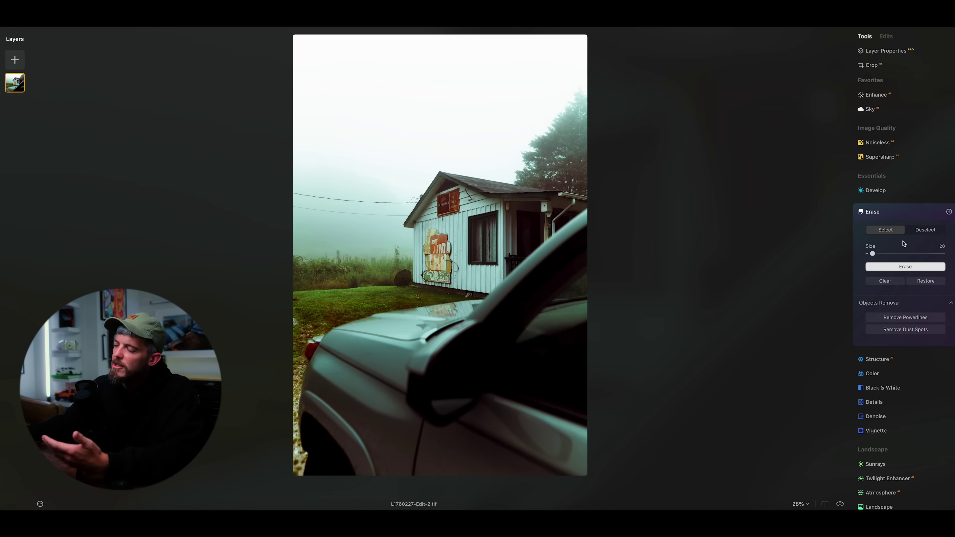
{"action": "left_click", "coordinate": [901, 321]}
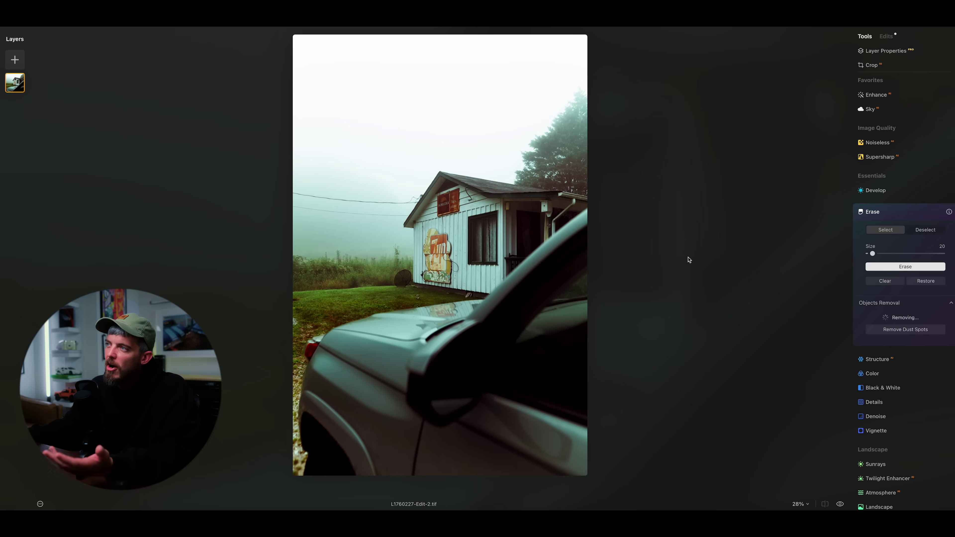
{"action": "scroll", "coordinate": [494, 198], "scroll_direction": "up", "scroll_amount": 5}
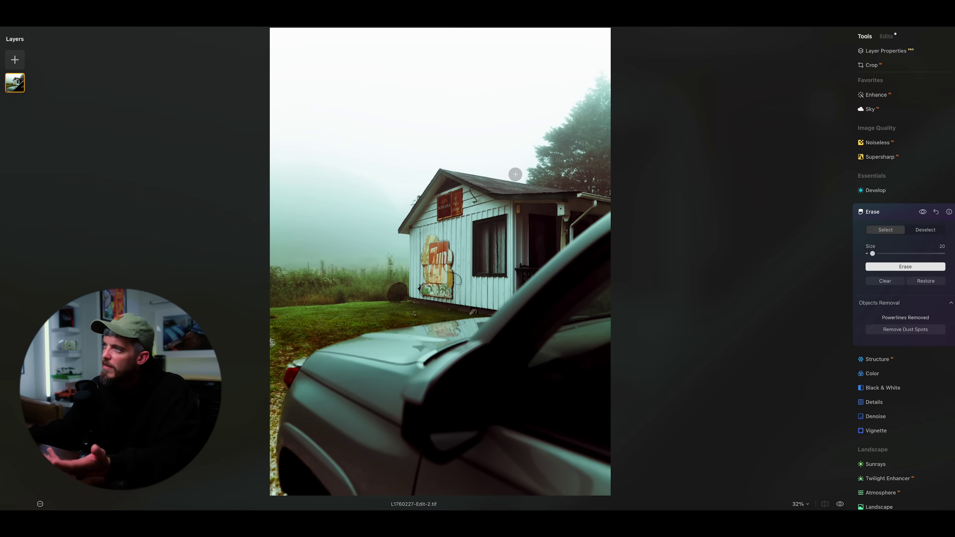
{"action": "scroll", "coordinate": [289, 298], "scroll_direction": "up", "scroll_amount": 3}
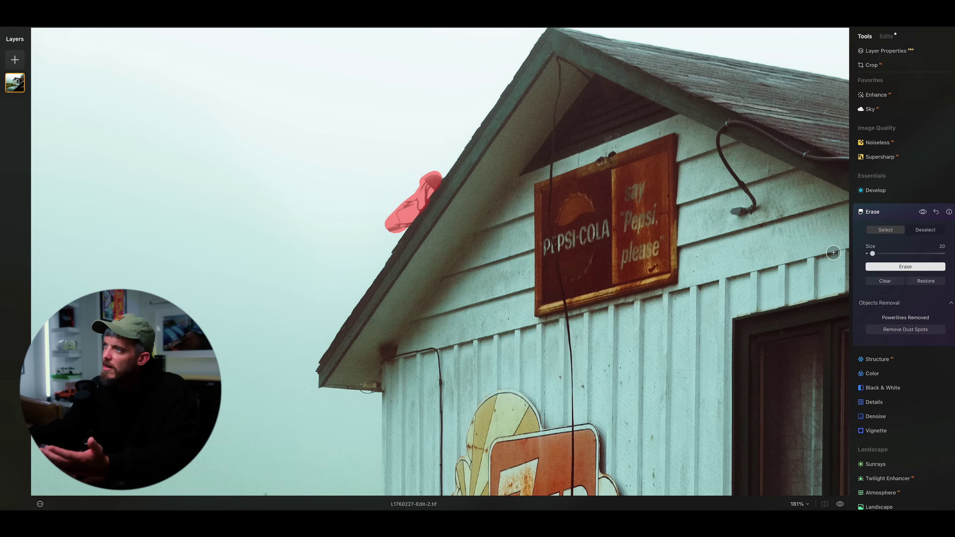
{"action": "left_click", "coordinate": [919, 270]}
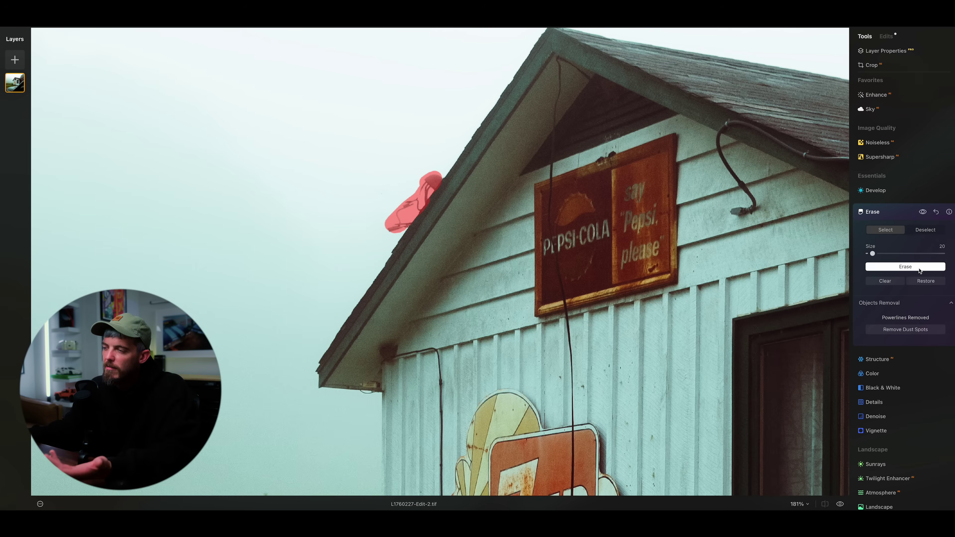
{"action": "scroll", "coordinate": [560, 315], "scroll_direction": "down", "scroll_amount": 10}
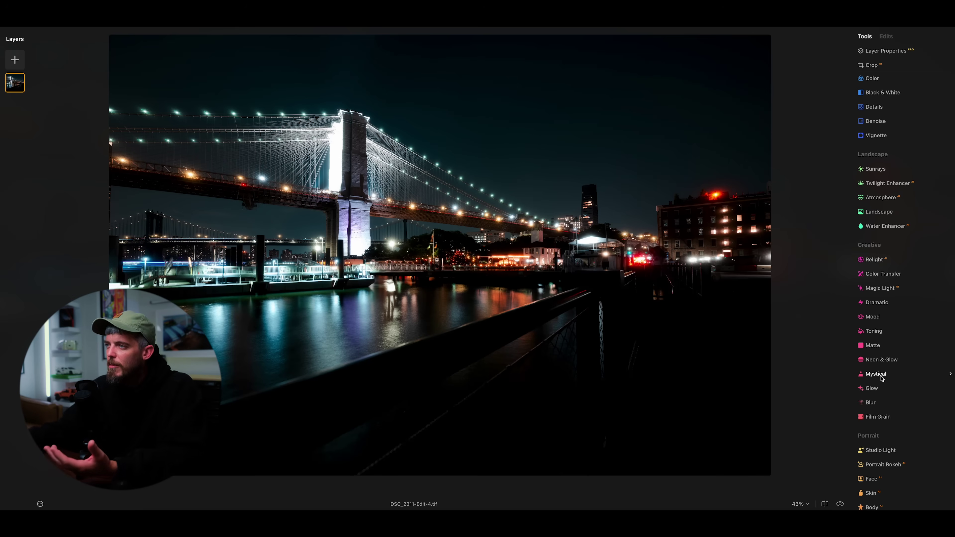
Step: Apply Mystical at Amount 57 and compare the glow with the original photo
{"action": "left_click", "coordinate": [880, 375]}
{"action": "left_click_drag", "start_coordinate": [868, 423], "coordinate": [924, 423]}
{"action": "left_click", "coordinate": [840, 504]}
{"action": "left_click", "coordinate": [840, 504]}
{"action": "left_click", "coordinate": [839, 504]}
{"action": "left_click", "coordinate": [840, 504]}
{"action": "left_click", "coordinate": [840, 504]}
{"action": "left_click", "coordinate": [839, 504]}
{"action": "left_click", "coordinate": [840, 504]}
{"action": "left_click", "coordinate": [840, 504]}
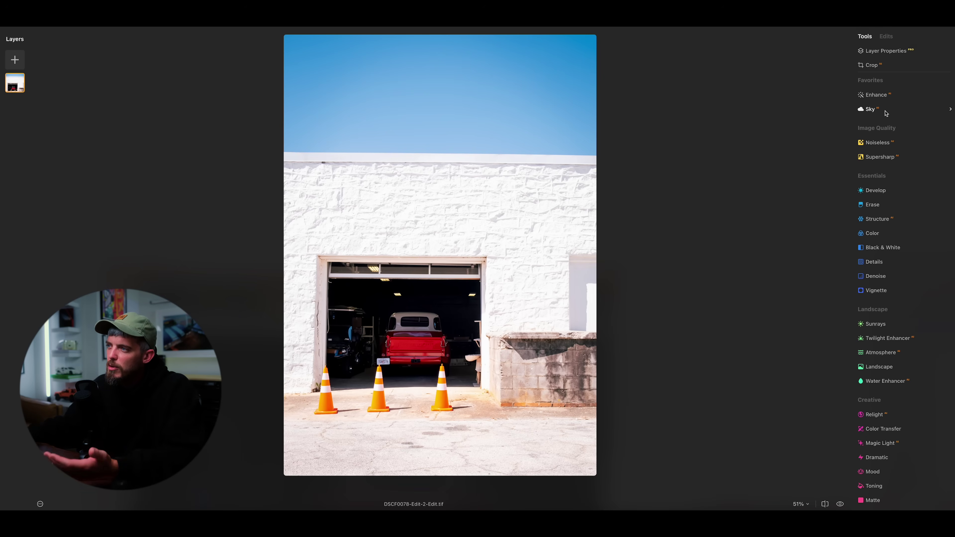
Step: Replace the sky with Blue Sky 1 and raise its Horizon Position
{"action": "left_click", "coordinate": [885, 113]}
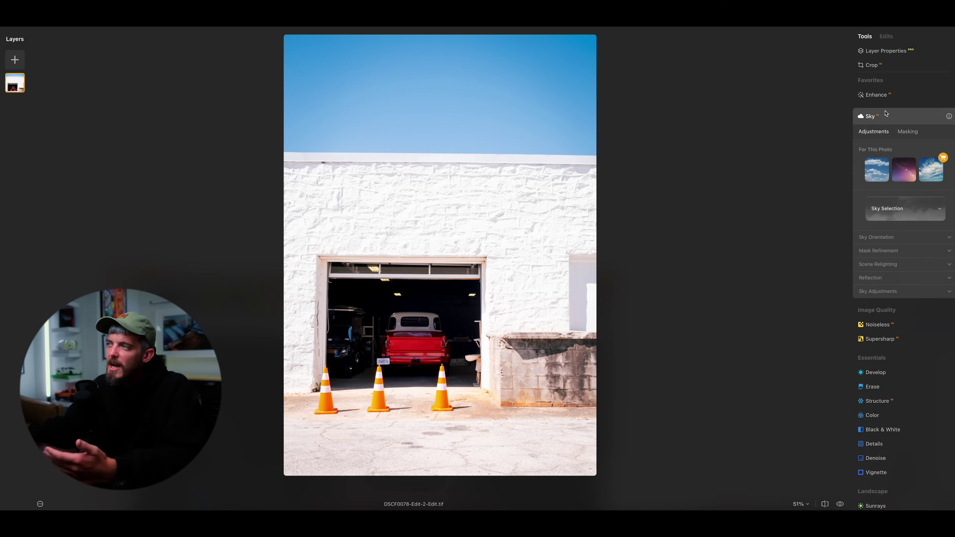
{"action": "left_click", "coordinate": [875, 170]}
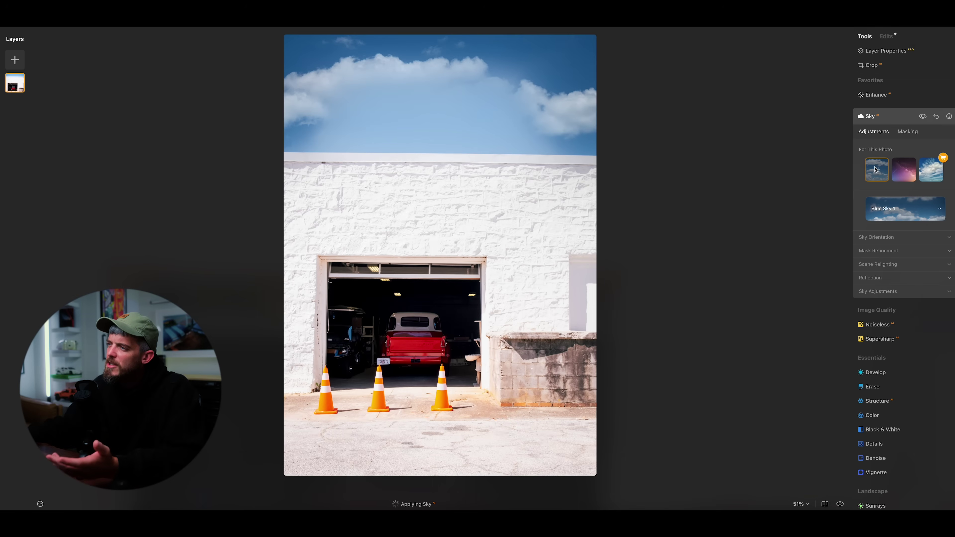
{"action": "left_click", "coordinate": [884, 238]}
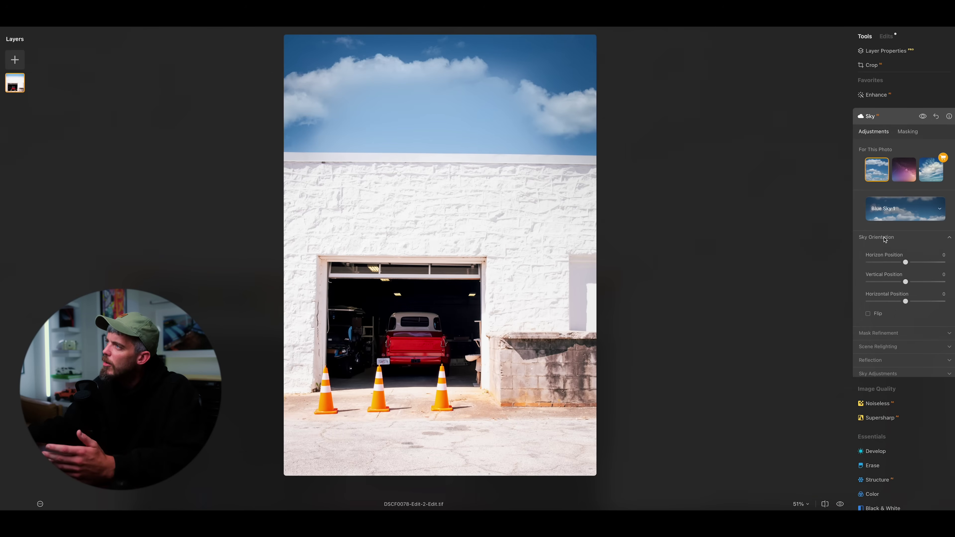
{"action": "left_click_drag", "start_coordinate": [905, 262], "coordinate": [926, 267]}
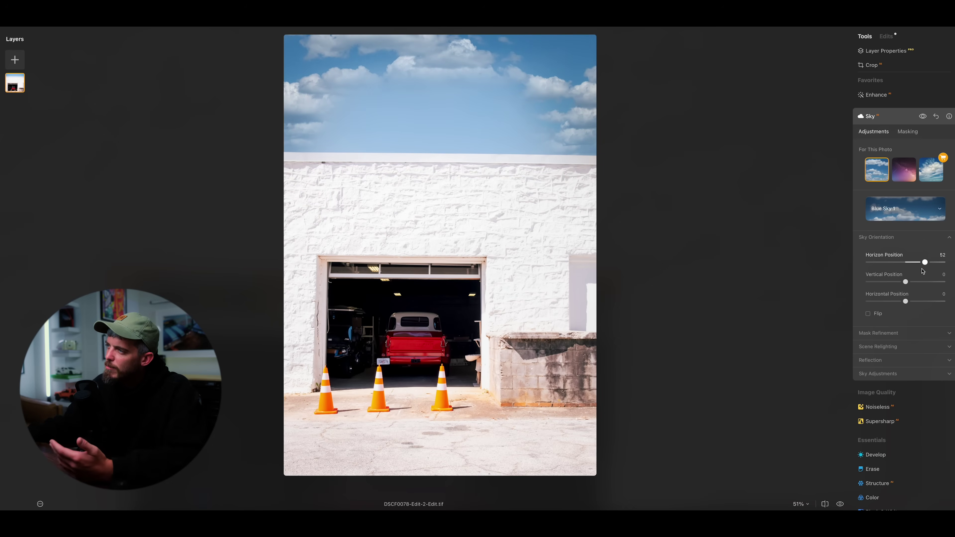
Step: Refine the sky mask by raising Global, Close Gaps and Fix Details
{"action": "left_click", "coordinate": [883, 336]}
{"action": "left_click_drag", "start_coordinate": [890, 360], "coordinate": [908, 361]}
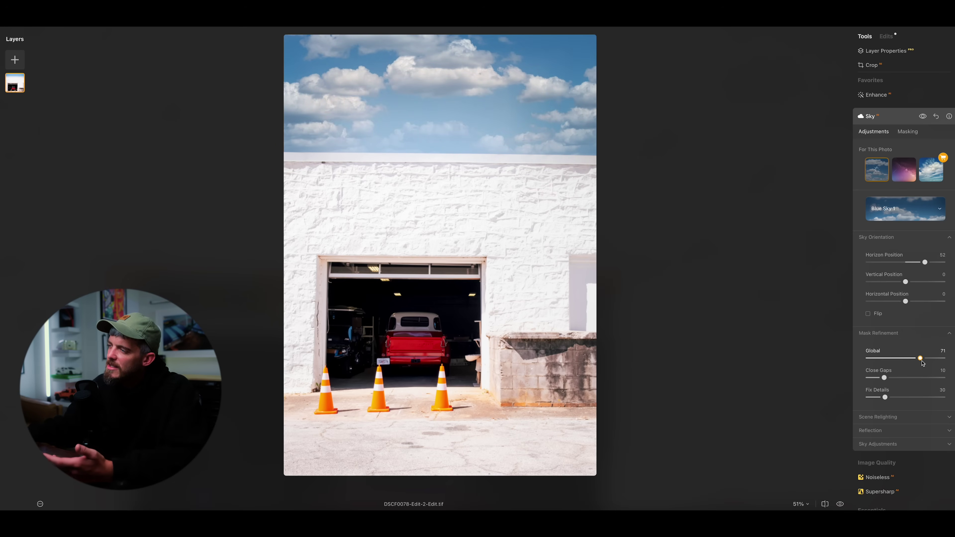
{"action": "left_click_drag", "start_coordinate": [883, 379], "coordinate": [891, 381]}
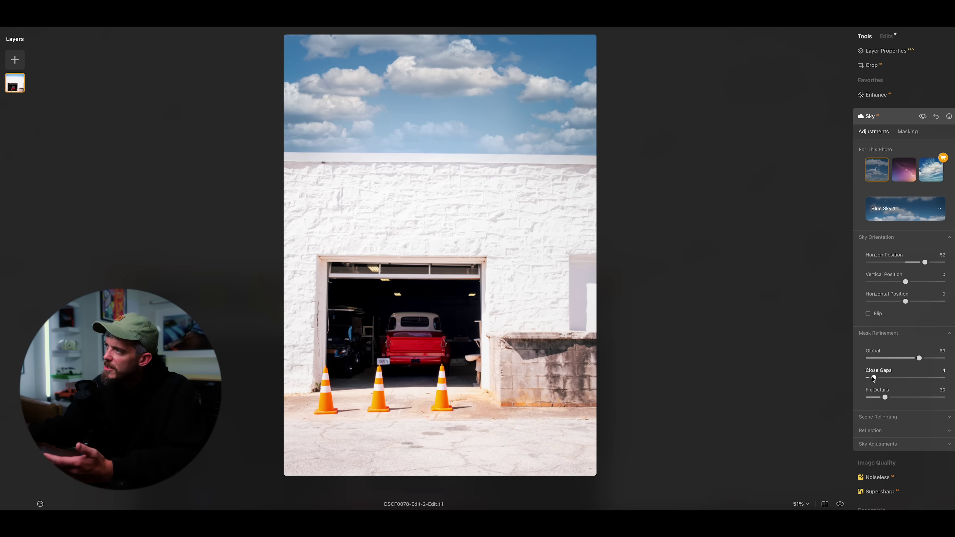
{"action": "left_click_drag", "start_coordinate": [886, 399], "coordinate": [898, 398]}
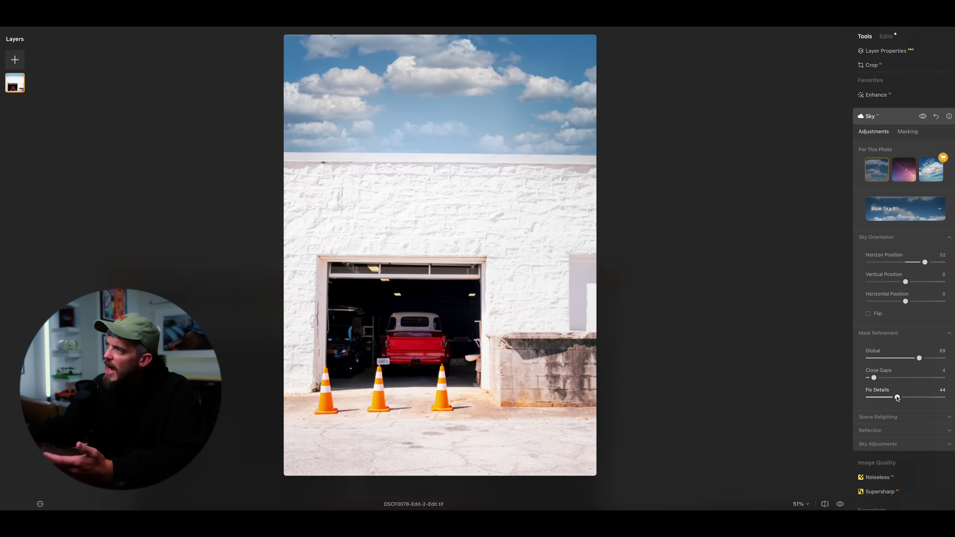
Step: Lower Relight strength and fine-tune Global, Fix Details and a lower horizon
{"action": "left_click", "coordinate": [890, 406]}
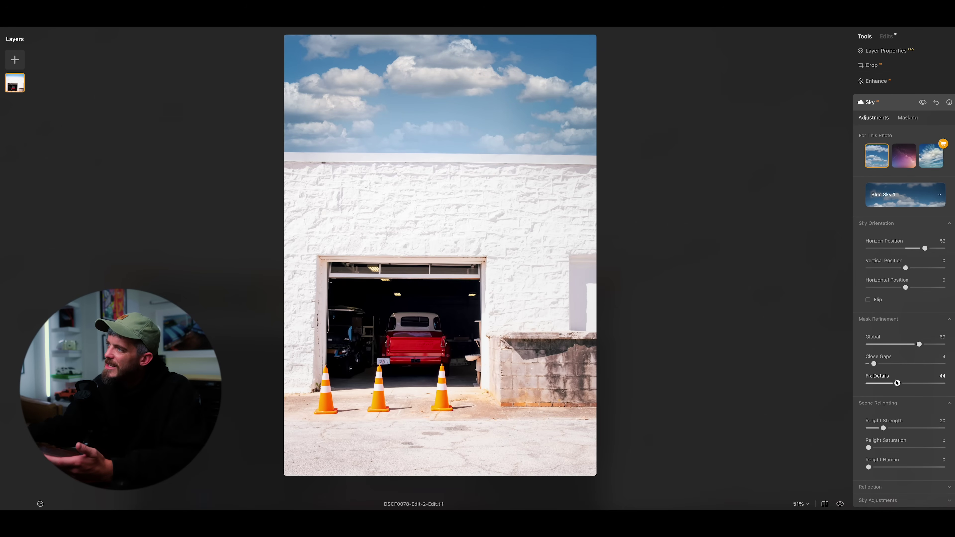
{"action": "scroll", "coordinate": [897, 382], "scroll_direction": "down", "scroll_amount": 2}
{"action": "mouse_move", "coordinate": [920, 303]}
{"action": "left_mouse_down"}
{"action": "mouse_move", "coordinate": [911, 303]}
{"action": "mouse_move", "coordinate": [935, 306]}
{"action": "left_mouse_up"}
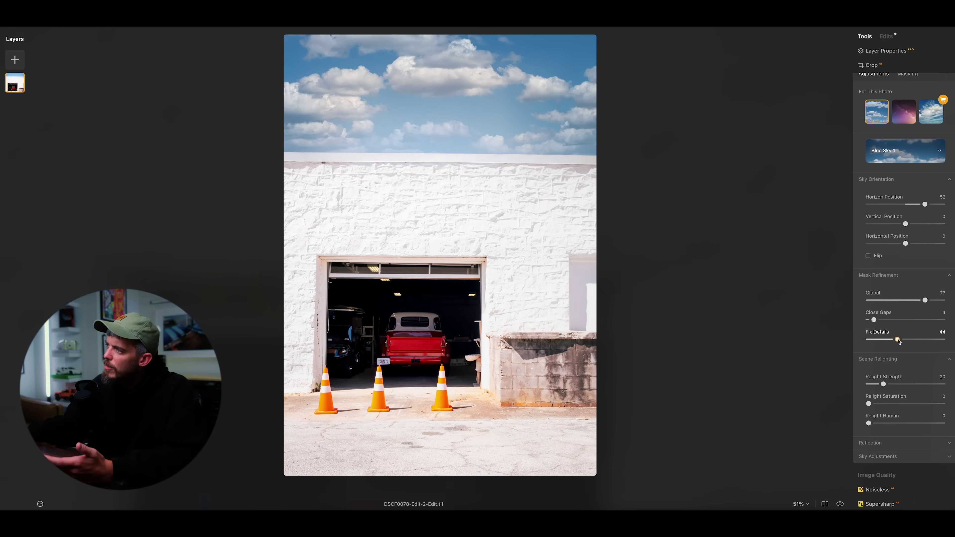
{"action": "left_click_drag", "start_coordinate": [899, 342], "coordinate": [903, 342]}
{"action": "left_click_drag", "start_coordinate": [883, 387], "coordinate": [877, 383]}
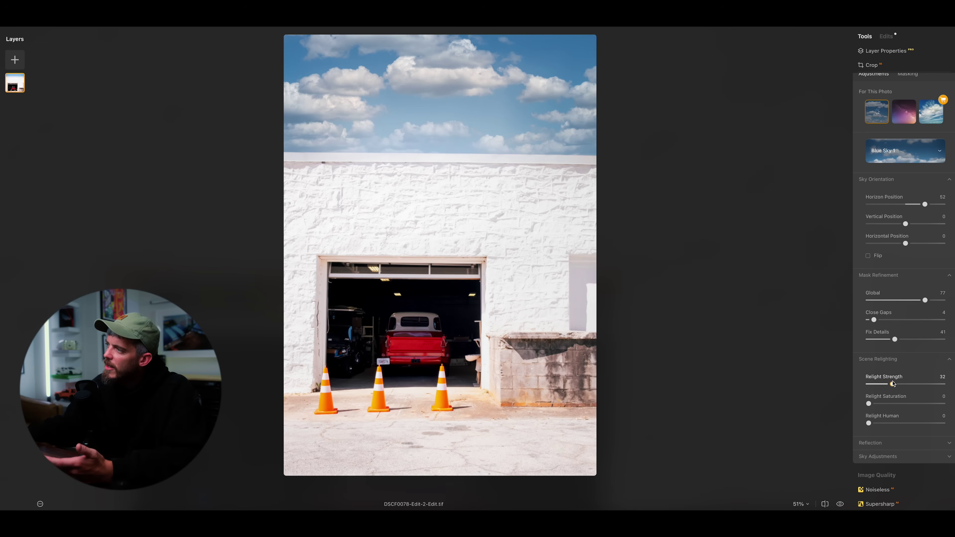
{"action": "scroll", "coordinate": [893, 228], "scroll_direction": "up", "scroll_amount": 2}
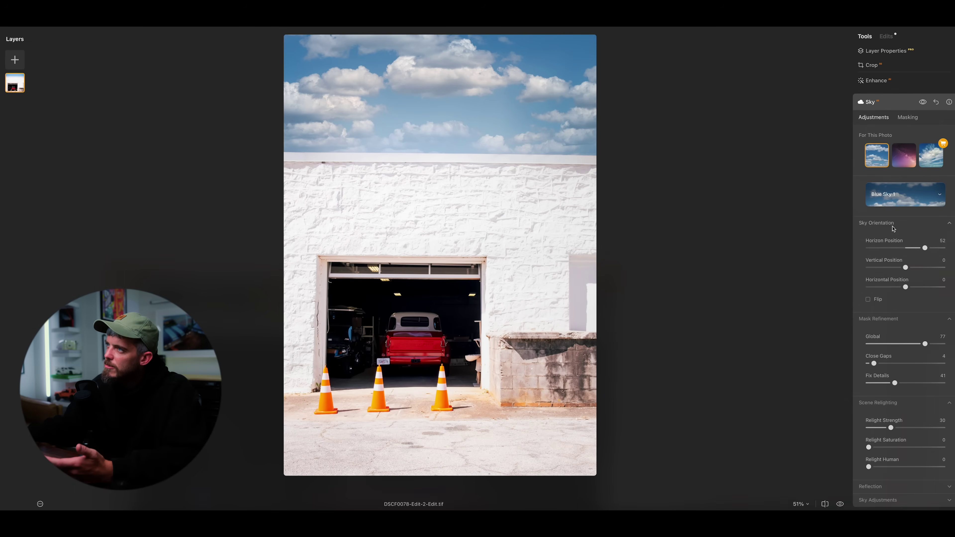
{"action": "left_click", "coordinate": [920, 249]}
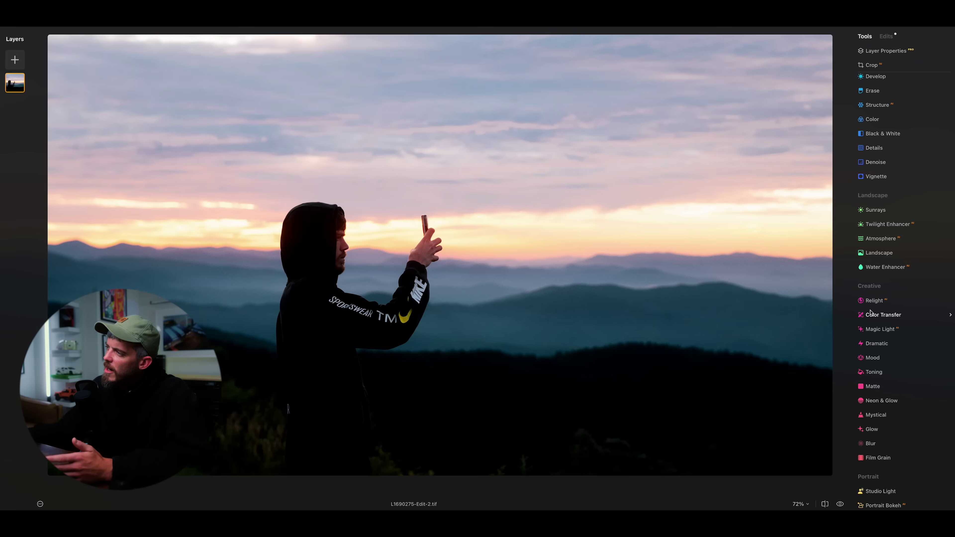
Step: In Relight, set Brightness Near to 79 while returning Brightness Far to 0
{"action": "left_click", "coordinate": [873, 301]}
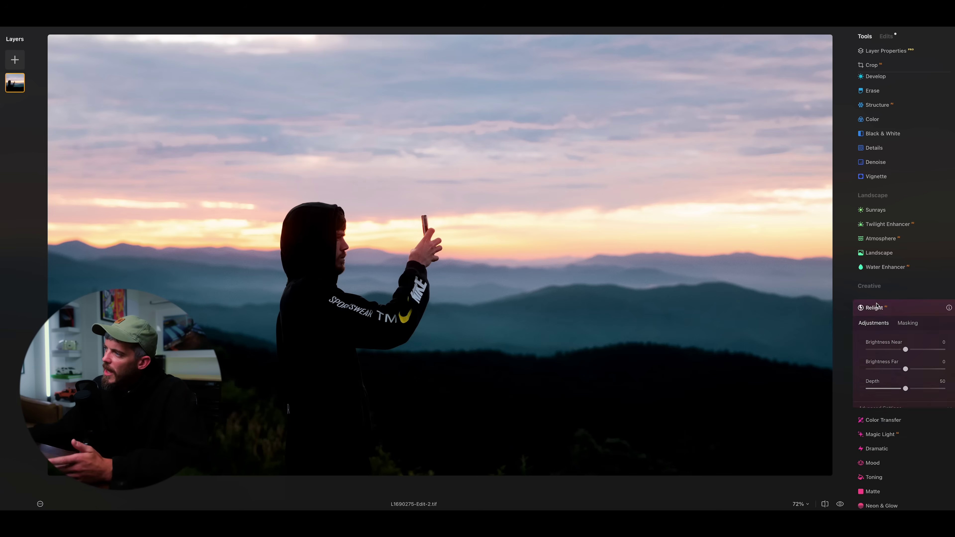
{"action": "left_click_drag", "start_coordinate": [905, 370], "coordinate": [875, 370]}
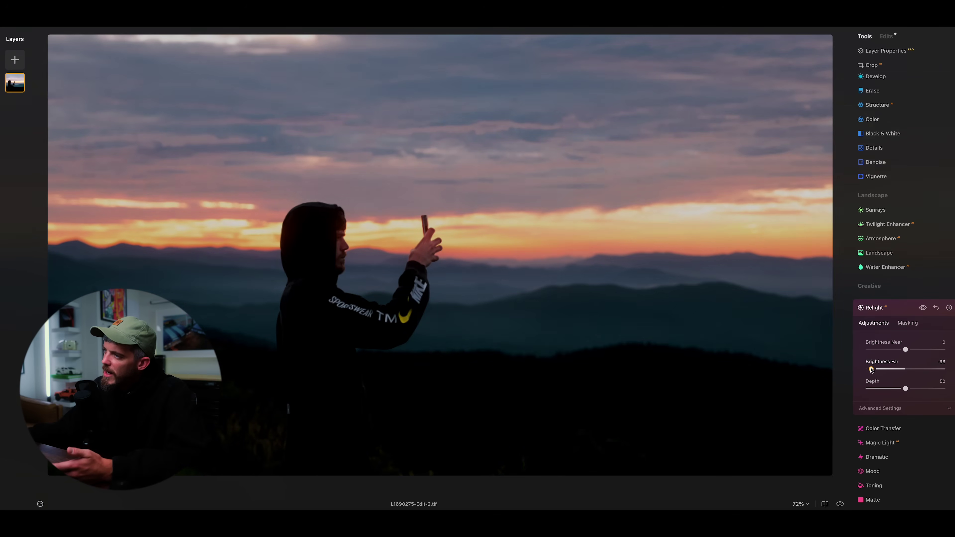
{"action": "left_click_drag", "start_coordinate": [867, 370], "coordinate": [886, 369]}
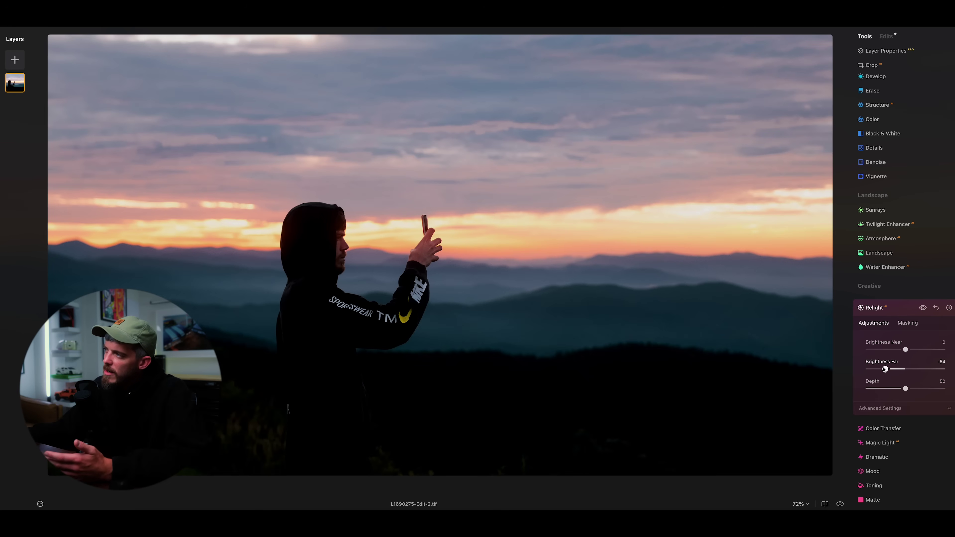
{"action": "left_click", "coordinate": [875, 308]}
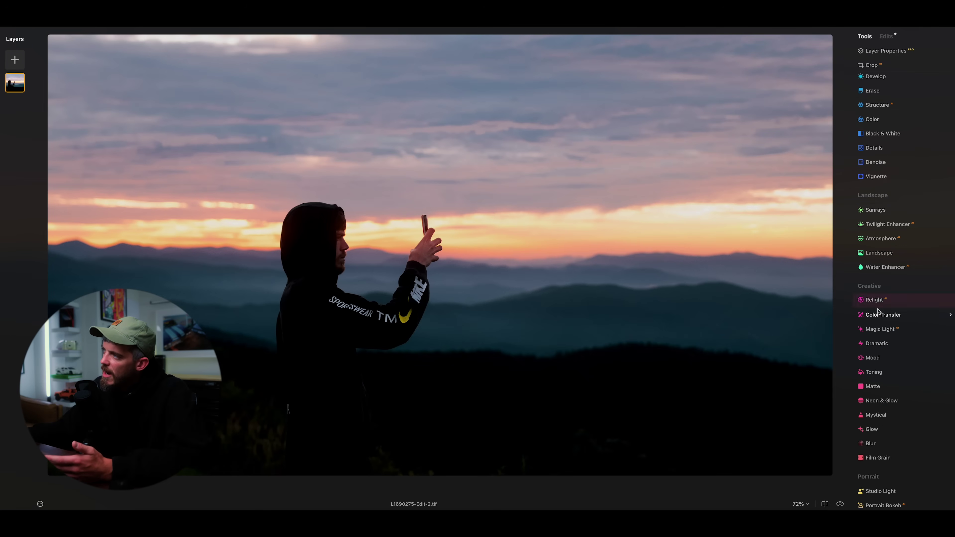
{"action": "left_click", "coordinate": [874, 303]}
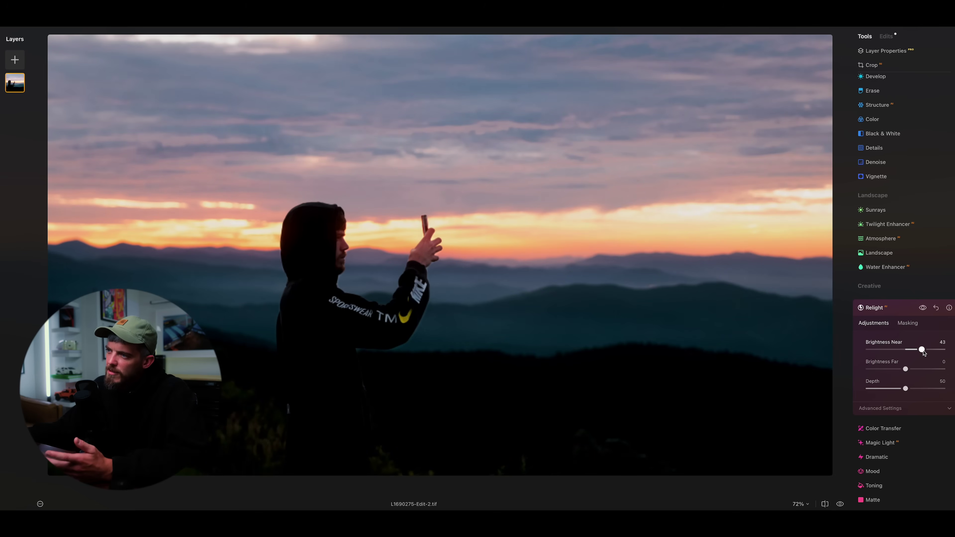
{"action": "left_click_drag", "start_coordinate": [923, 351], "coordinate": [939, 351]}
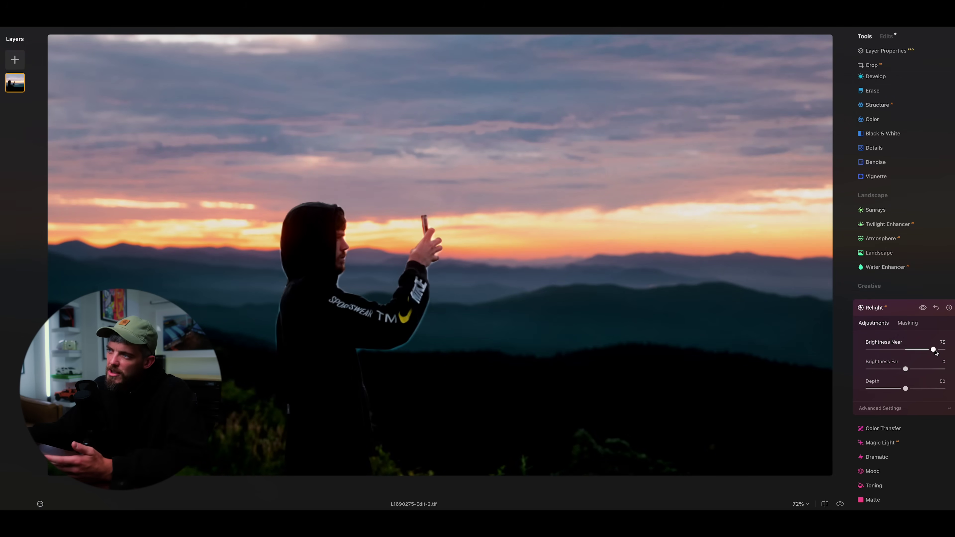
{"action": "left_click_drag", "start_coordinate": [935, 352], "coordinate": [938, 352]}
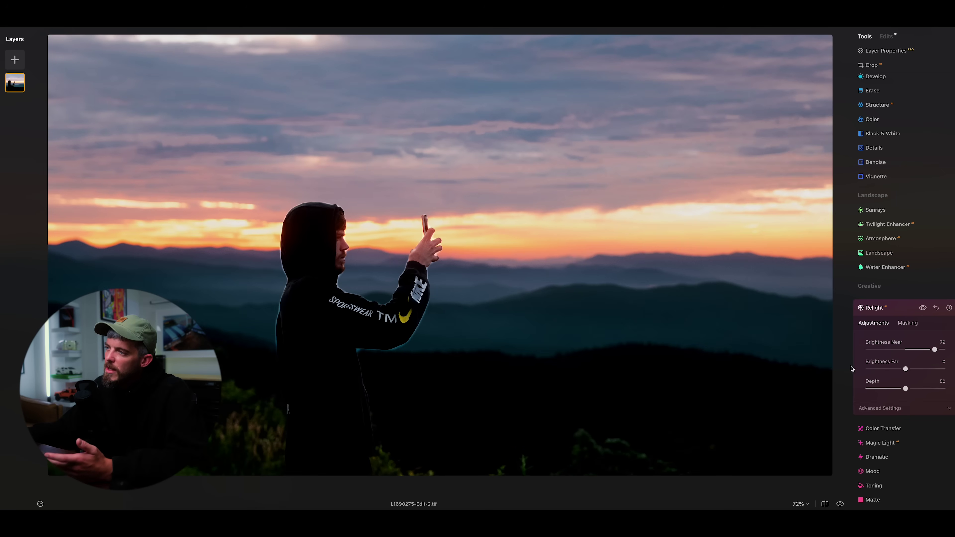
{"action": "left_click", "coordinate": [924, 324]}
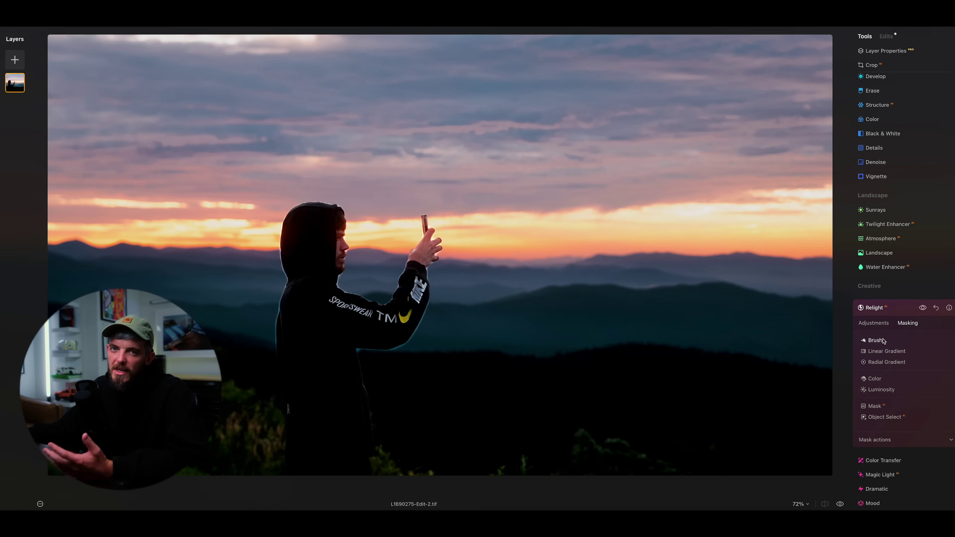
Step: Erase the Relight mask around the hooded man and his arm with a size-129 brush
{"action": "left_click", "coordinate": [875, 341]}
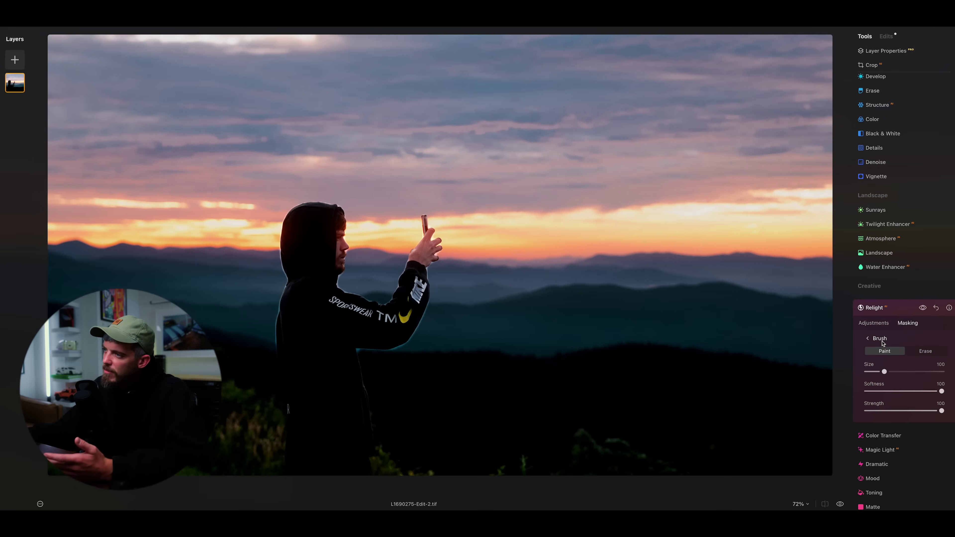
{"action": "left_click", "coordinate": [920, 351]}
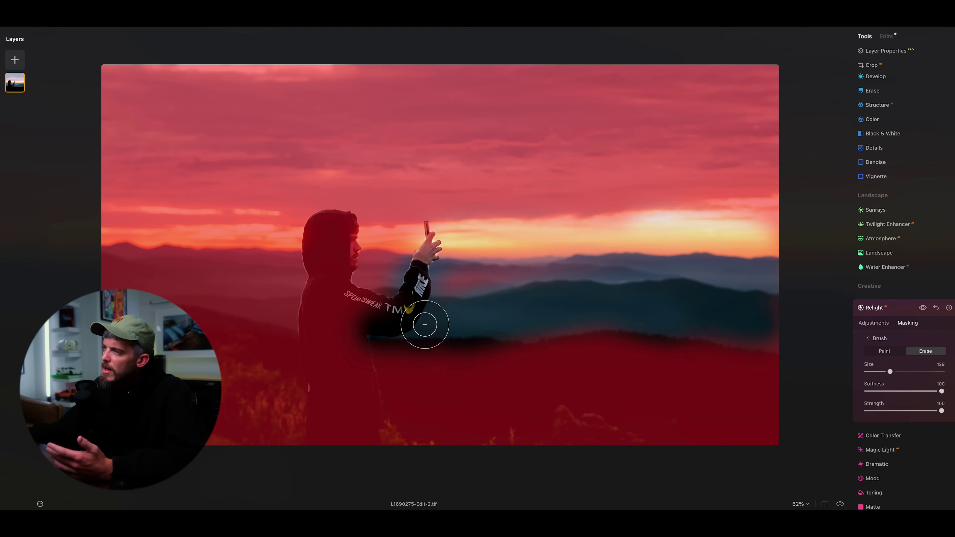
{"action": "mouse_move", "coordinate": [422, 322]}
{"action": "left_mouse_down"}
{"action": "mouse_move", "coordinate": [288, 311]}
{"action": "mouse_move", "coordinate": [292, 274]}
{"action": "mouse_move", "coordinate": [241, 271]}
{"action": "mouse_move", "coordinate": [301, 268]}
{"action": "mouse_move", "coordinate": [139, 262]}
{"action": "mouse_move", "coordinate": [207, 273]}
{"action": "mouse_move", "coordinate": [293, 305]}
{"action": "mouse_move", "coordinate": [312, 260]}
{"action": "mouse_move", "coordinate": [347, 245]}
{"action": "mouse_move", "coordinate": [354, 267]}
{"action": "mouse_move", "coordinate": [326, 230]}
{"action": "mouse_move", "coordinate": [340, 227]}
{"action": "mouse_move", "coordinate": [343, 271]}
{"action": "mouse_move", "coordinate": [418, 252]}
{"action": "mouse_move", "coordinate": [398, 295]}
{"action": "left_mouse_up"}
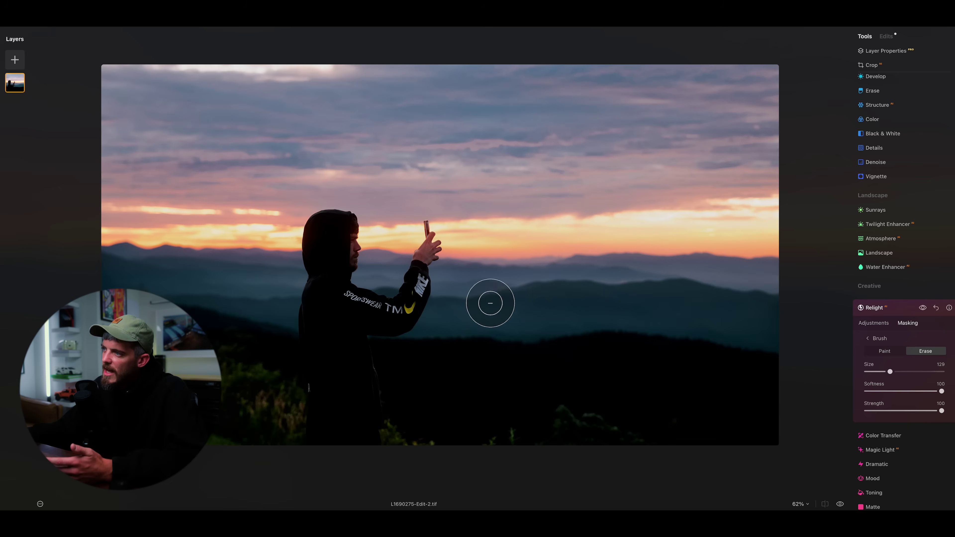
{"action": "scroll", "coordinate": [386, 337], "scroll_direction": "up", "scroll_amount": 2}
{"action": "scroll", "coordinate": [386, 337], "scroll_direction": "up", "scroll_amount": 3}
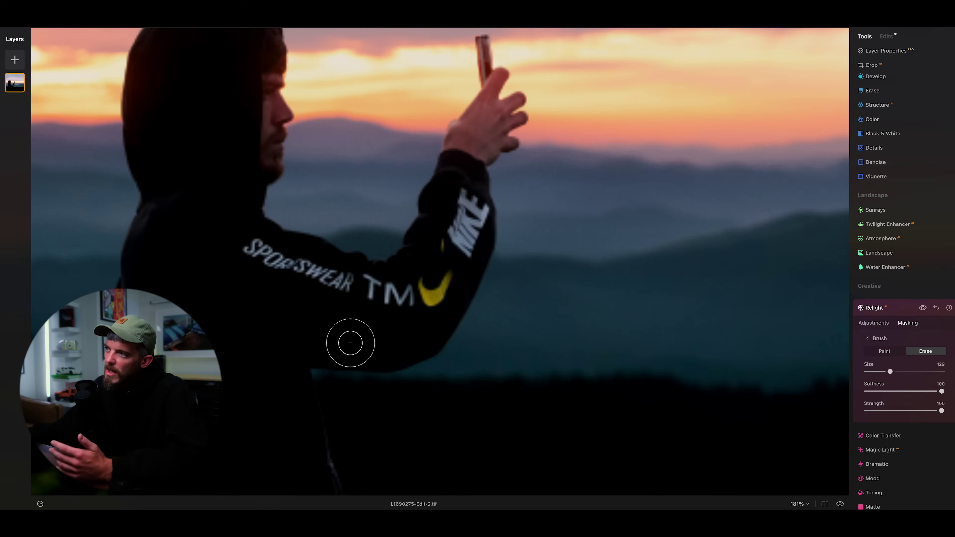
{"action": "left_click_drag", "start_coordinate": [307, 362], "coordinate": [323, 362]}
{"action": "scroll", "coordinate": [827, 287], "scroll_direction": "down", "scroll_amount": 4}
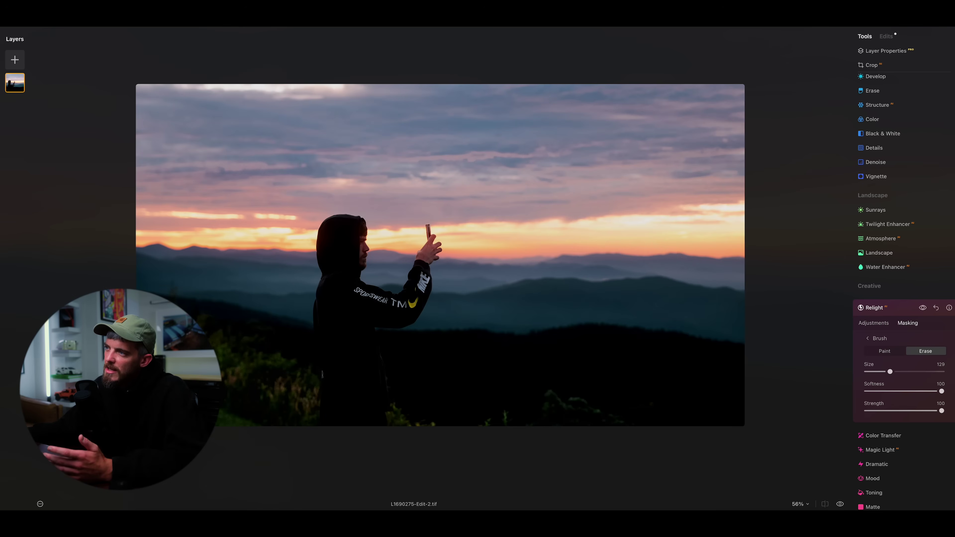
Step: Toggle Relight off and on to compare before and after, then collapse it
{"action": "left_click", "coordinate": [922, 307]}
{"action": "left_click", "coordinate": [923, 307]}
{"action": "left_click", "coordinate": [923, 308]}
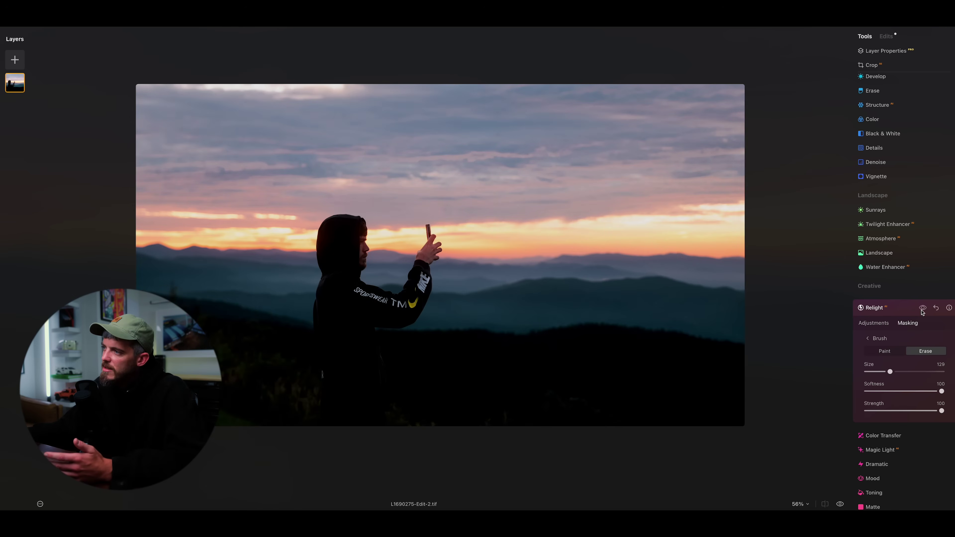
{"action": "left_click", "coordinate": [922, 308]}
{"action": "left_click", "coordinate": [922, 309]}
{"action": "left_click", "coordinate": [922, 308]}
{"action": "left_click", "coordinate": [922, 308]}
{"action": "left_click", "coordinate": [922, 309]}
{"action": "scroll", "coordinate": [877, 387], "scroll_direction": "down", "scroll_amount": 4}
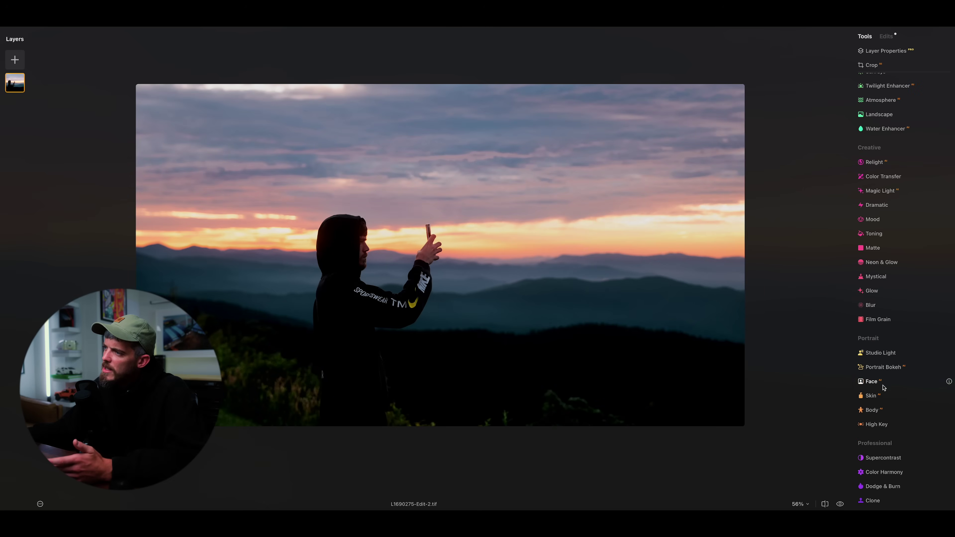
Step: Expand the Face tool in Portrait to show Face Light and Slim Face
{"action": "left_click", "coordinate": [876, 384]}
{"action": "scroll", "coordinate": [877, 426], "scroll_direction": "down", "scroll_amount": 1}
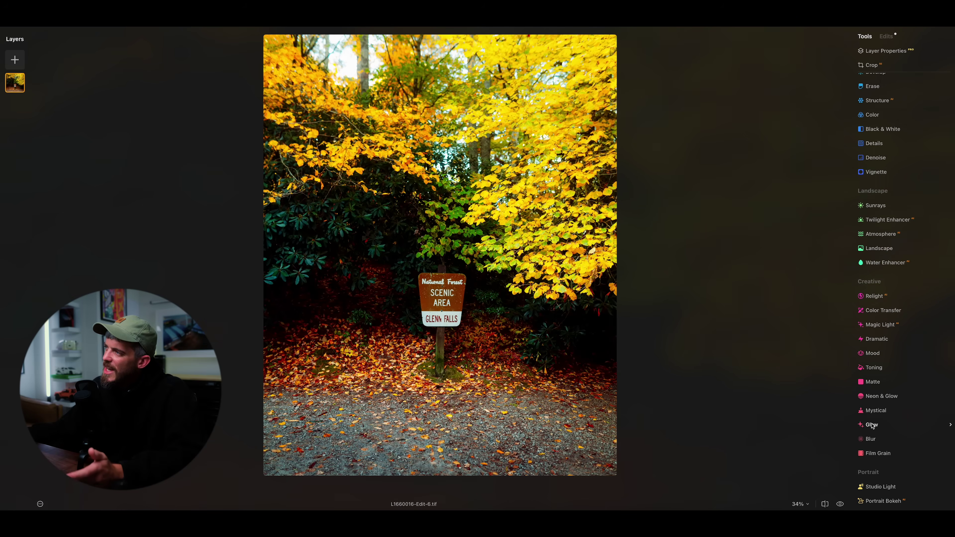
Step: Set Glow type to Orton Effect and reduce its Amount from 34 to 14
{"action": "left_click", "coordinate": [871, 430]}
{"action": "left_click", "coordinate": [910, 430]}
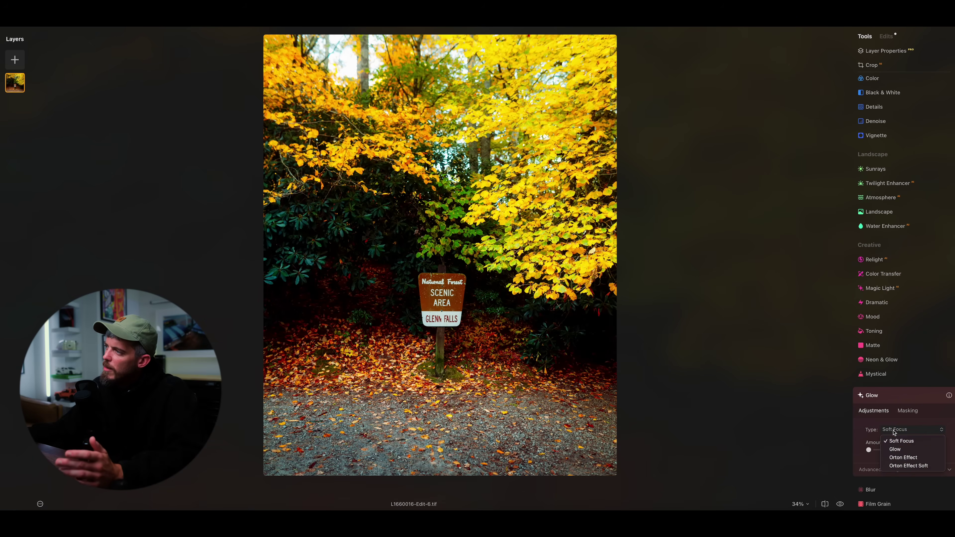
{"action": "left_click", "coordinate": [909, 458]}
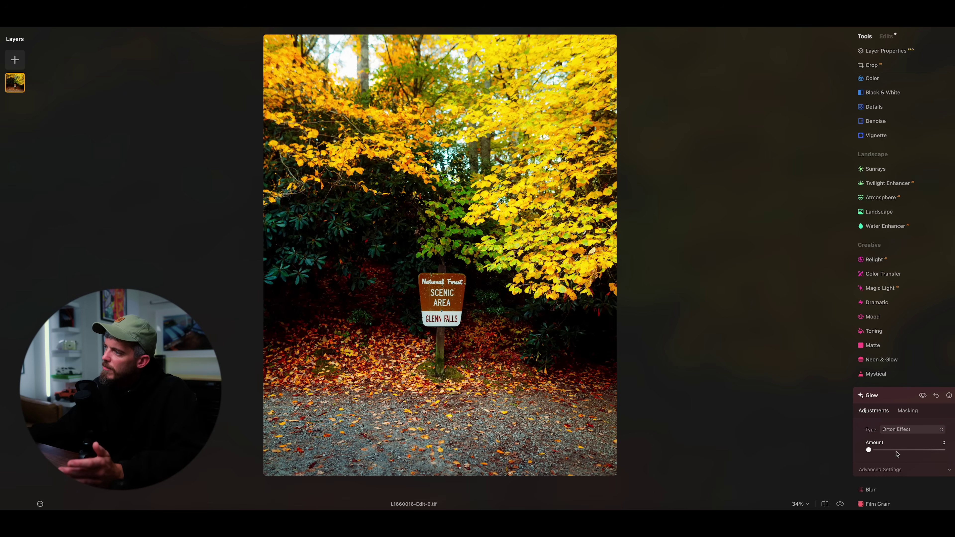
{"action": "left_click", "coordinate": [894, 450]}
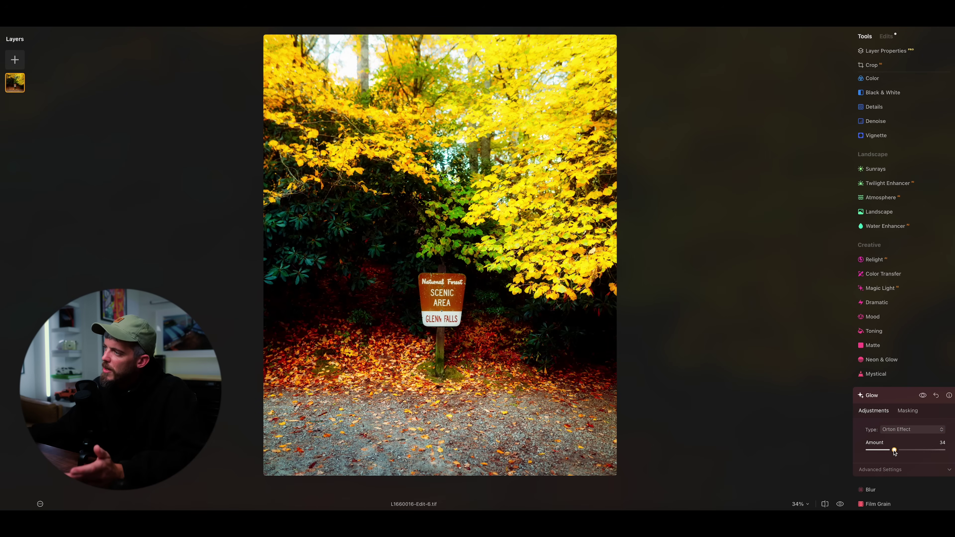
{"action": "left_click_drag", "start_coordinate": [894, 450], "coordinate": [880, 451]}
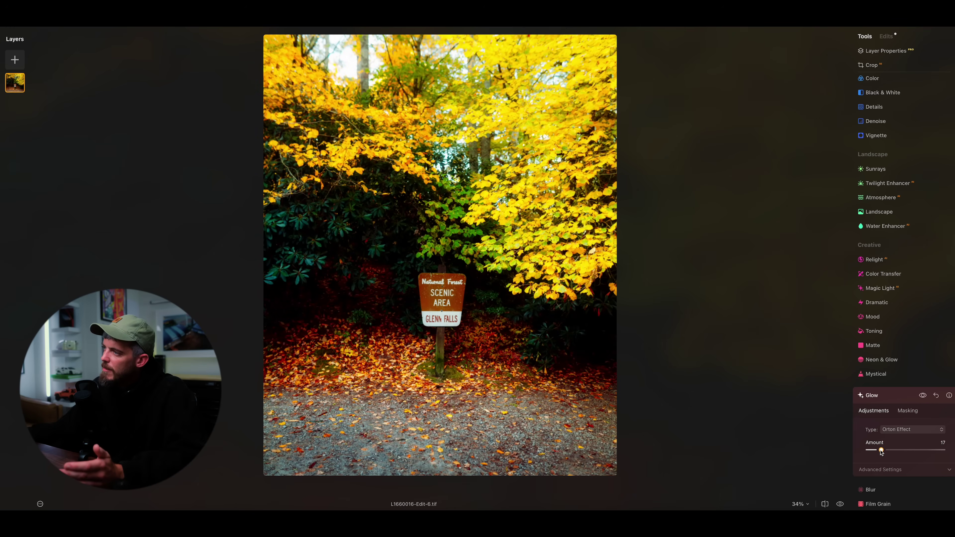
Step: Toggle the Glow on and off to compare the photo with and without it
{"action": "left_click", "coordinate": [923, 395]}
{"action": "left_click", "coordinate": [923, 396]}
{"action": "left_click", "coordinate": [922, 396]}
{"action": "left_click", "coordinate": [923, 396]}
{"action": "left_click", "coordinate": [923, 396]}
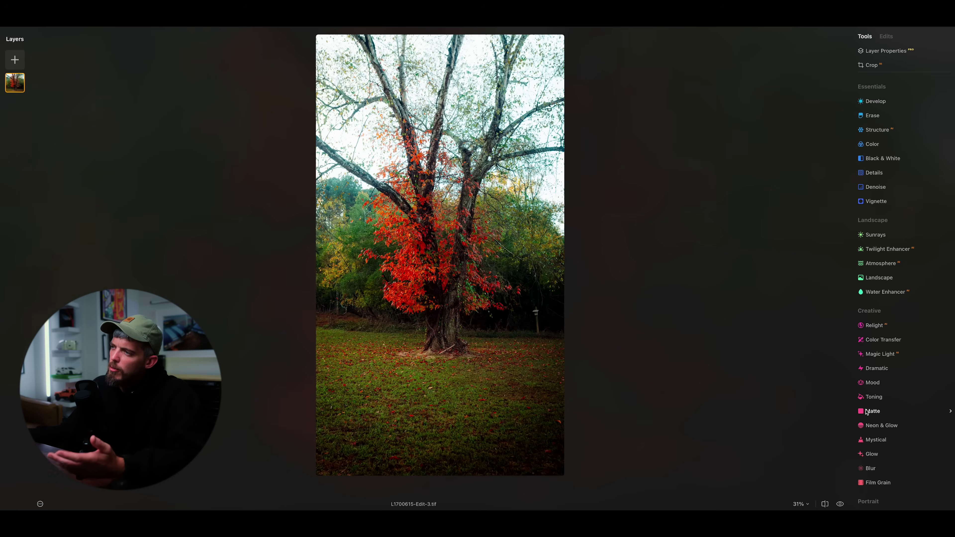
{"action": "scroll", "coordinate": [867, 413], "scroll_direction": "up", "scroll_amount": 3}
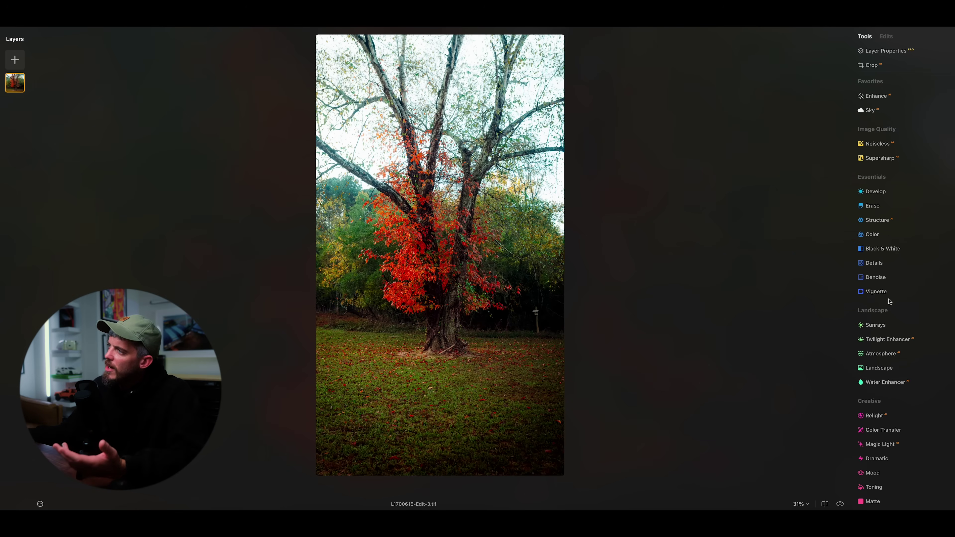
Step: Reset Atmosphere Amount, switch Mode to Layered Fog, and set Amount to 30
{"action": "left_click", "coordinate": [880, 352]}
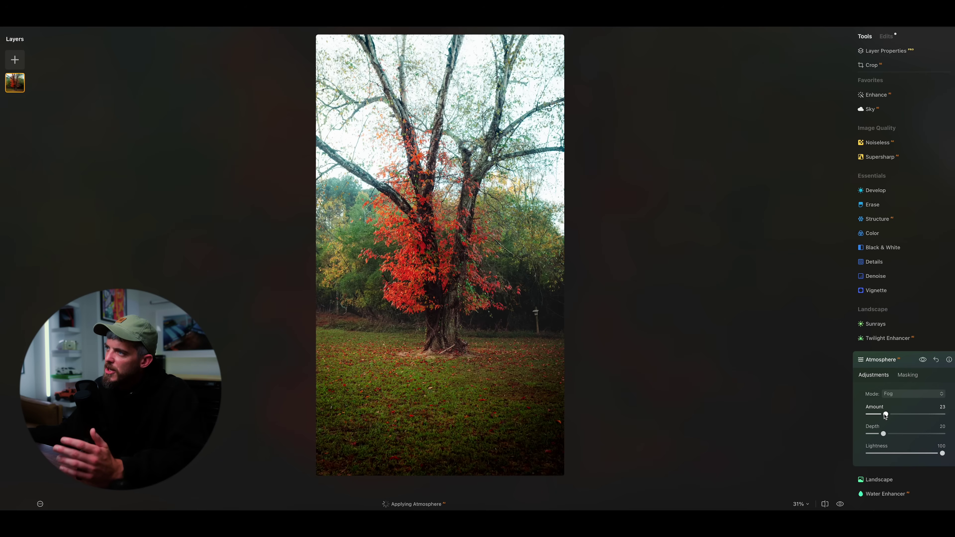
{"action": "double_click", "coordinate": [888, 415]}
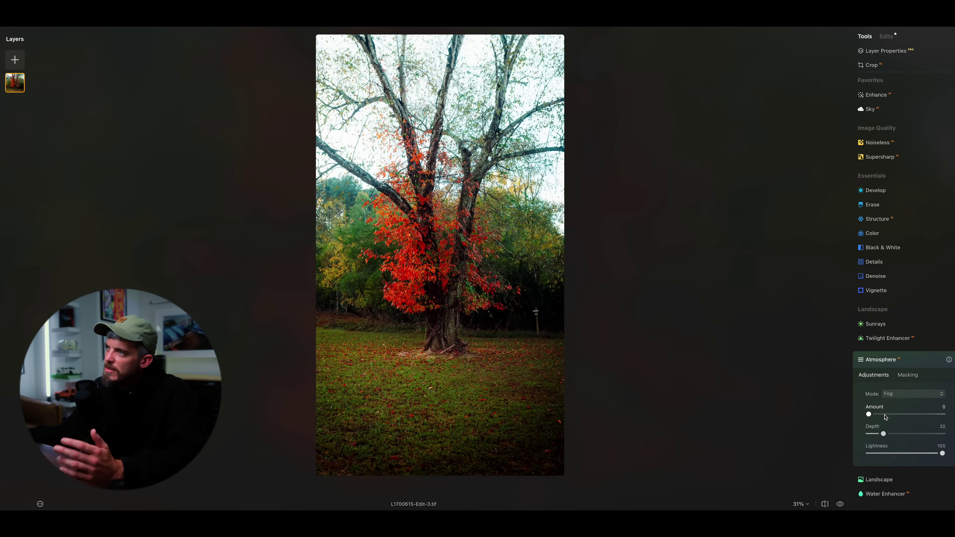
{"action": "left_click_drag", "start_coordinate": [872, 415], "coordinate": [883, 415]}
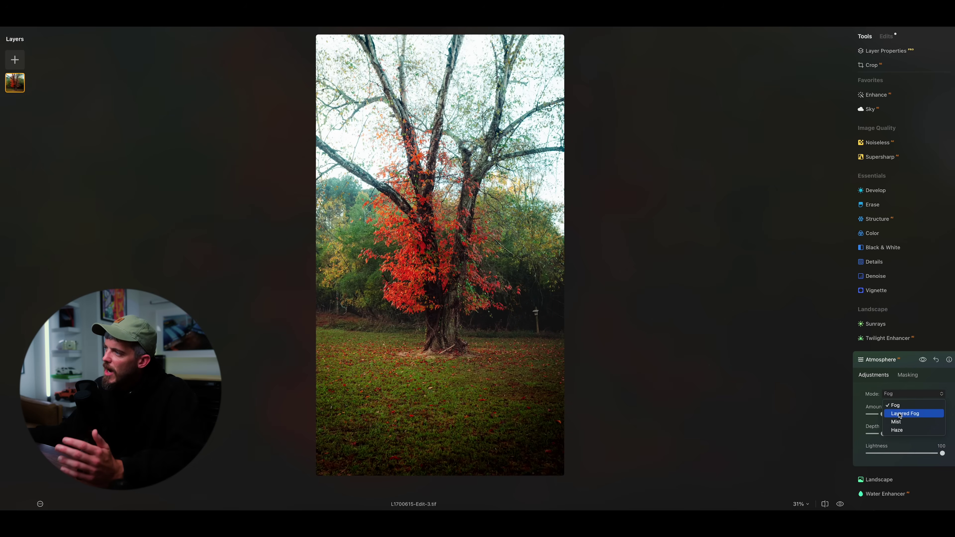
{"action": "left_click", "coordinate": [900, 413]}
{"action": "left_click_drag", "start_coordinate": [886, 417], "coordinate": [889, 416]}
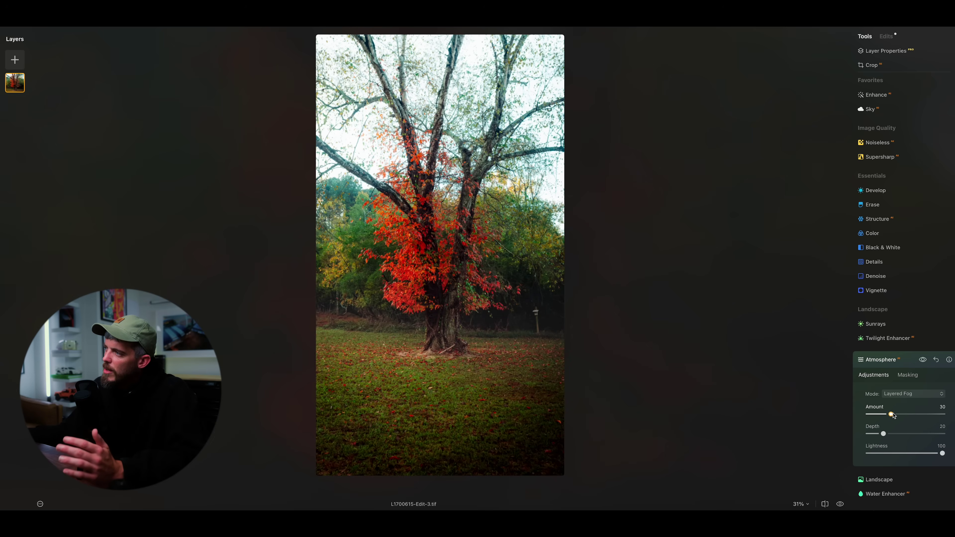